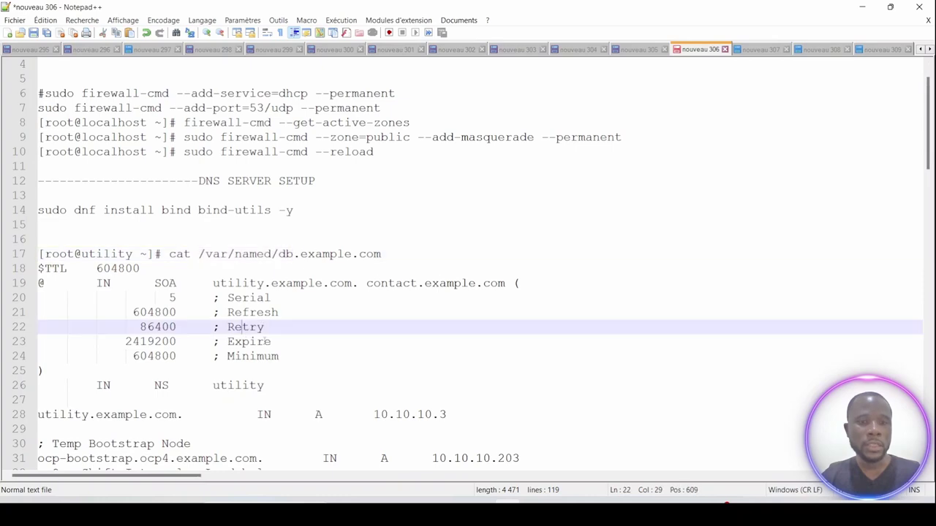
Highlight the masquerade, DHCP service and firewall reload commands on lines 9, 6 and 10.
scroll(276, 352, down, 1)
scroll(276, 351, up, 2)
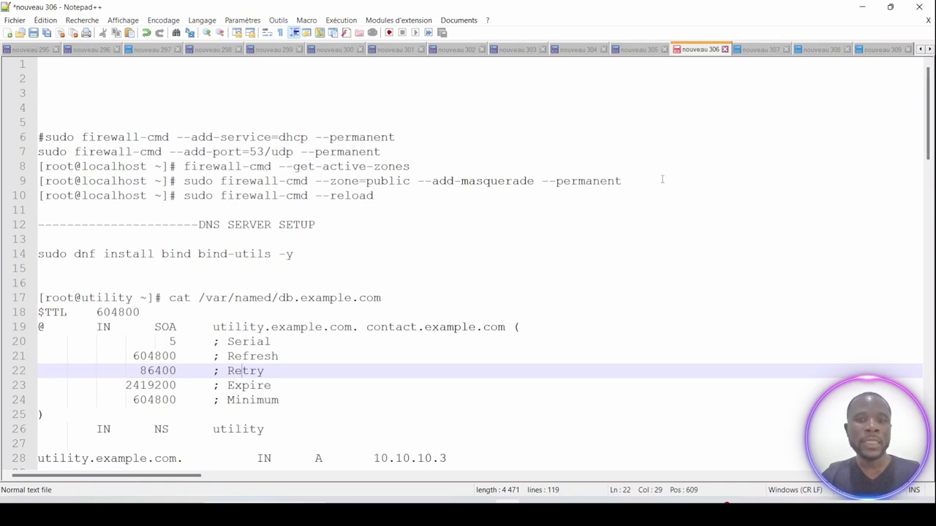
drag(662, 181, 182, 186)
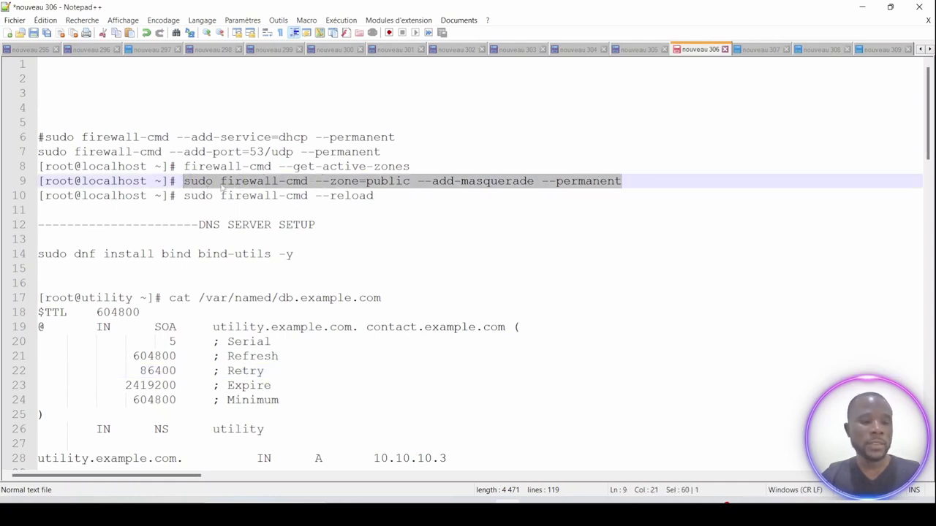
drag(395, 136, 233, 138)
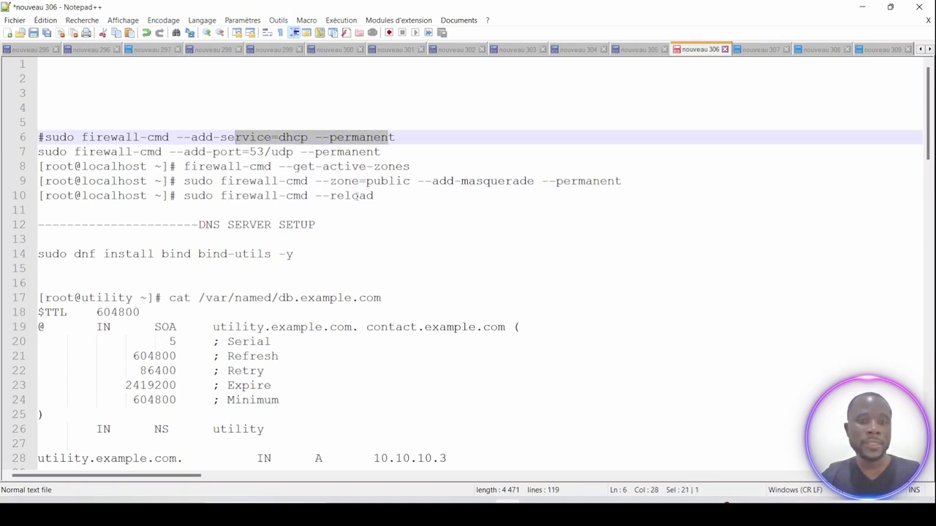
drag(386, 195, 189, 195)
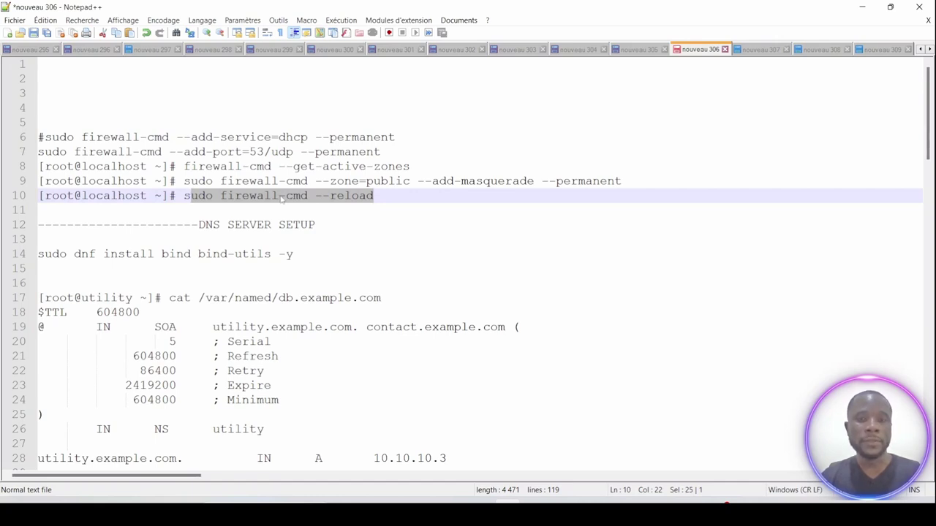
Run virsh list on lab1 and pick out the ocpsinglenodeet1 virtual machine.
click(561, 502)
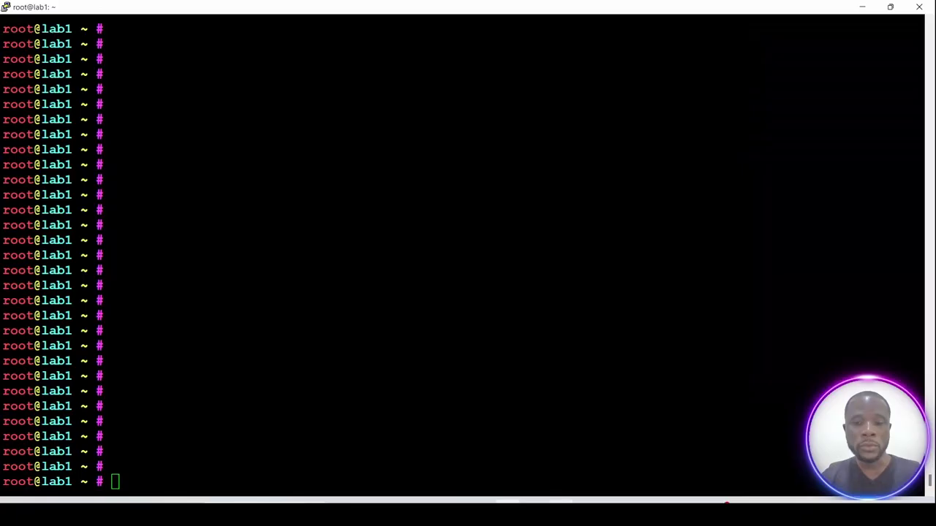
text(virsh list)
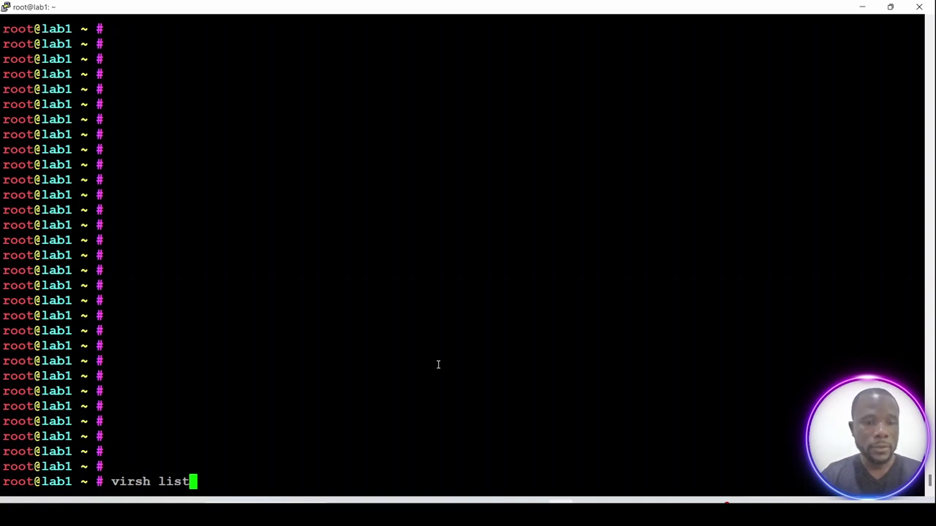
key(ctrl+u)
text(ssh 10.10.101.2)
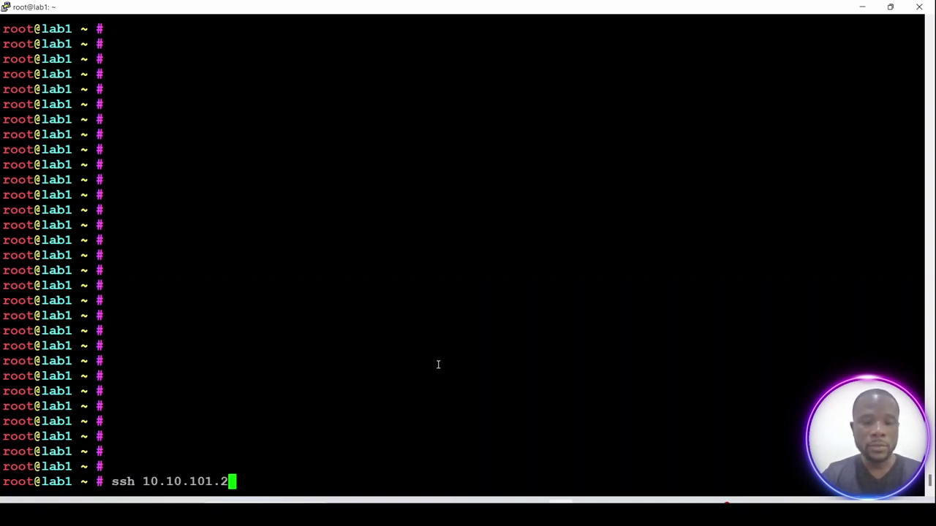
key(ctrl+u)
text(cd)
key(ctrl+u)
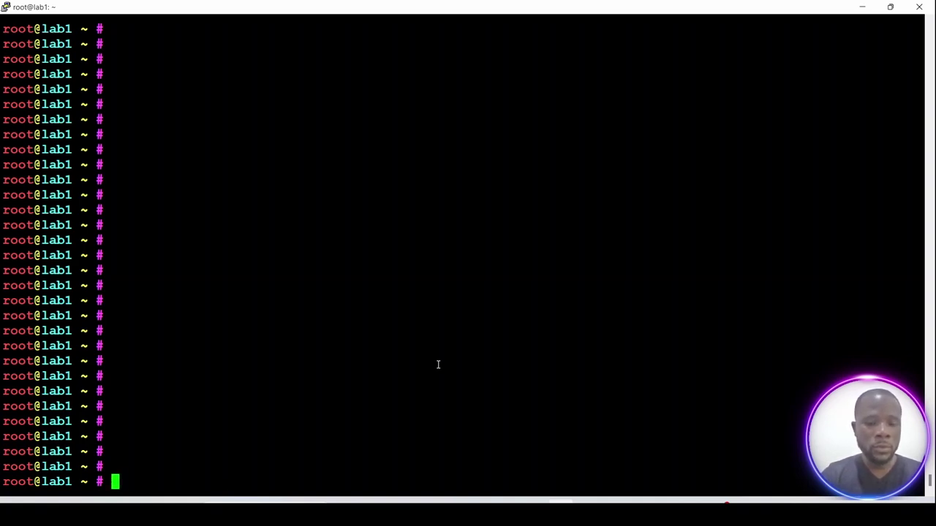
text(virsh)
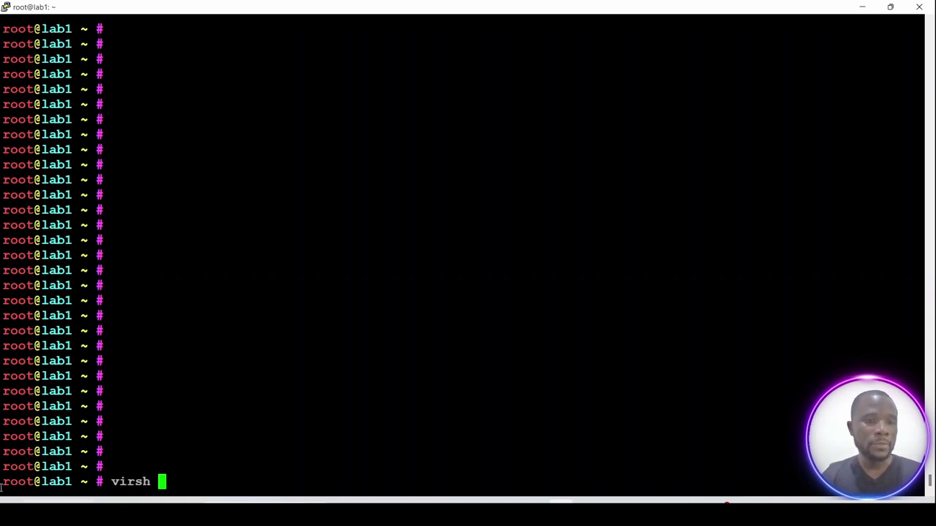
drag(3, 376, 109, 376)
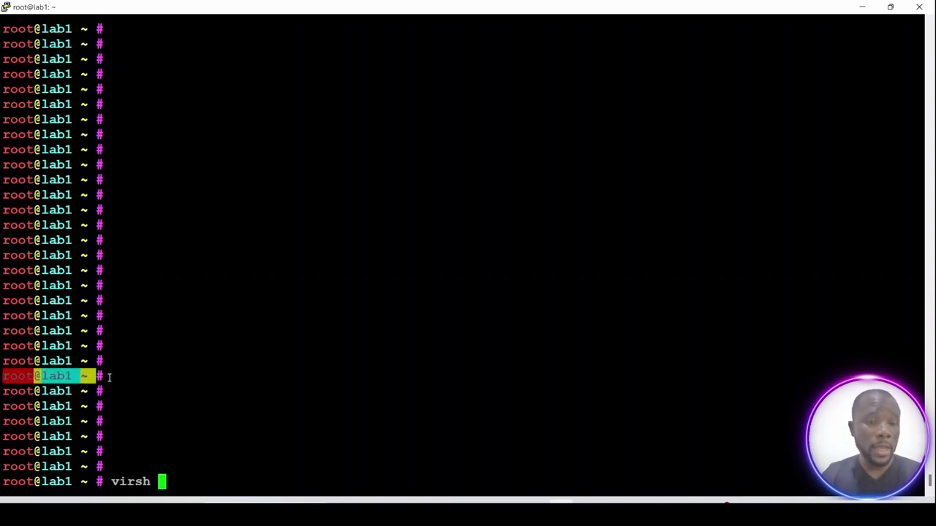
text(list)
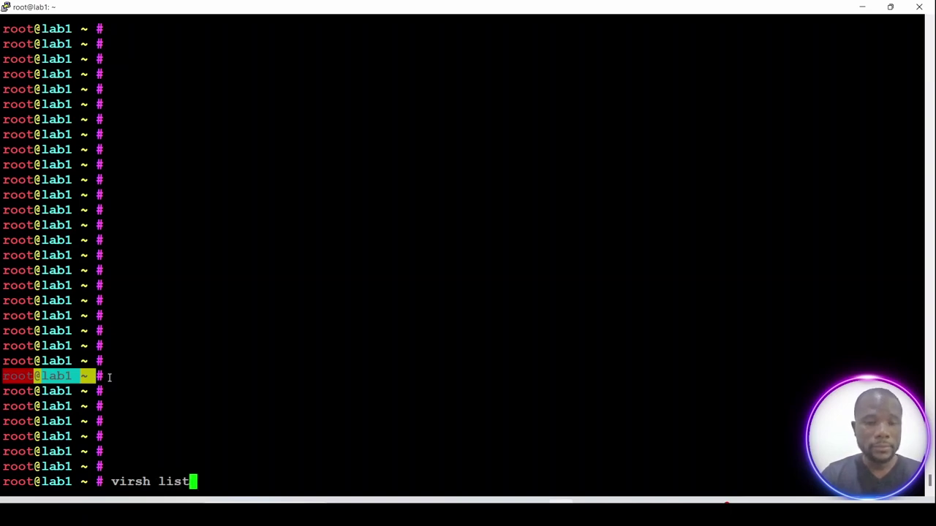
key(Return)
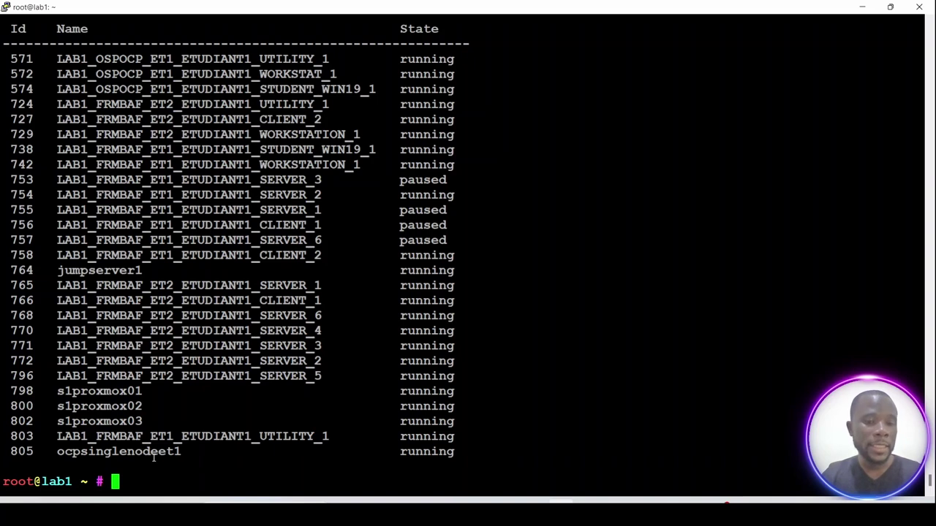
double_click(144, 452)
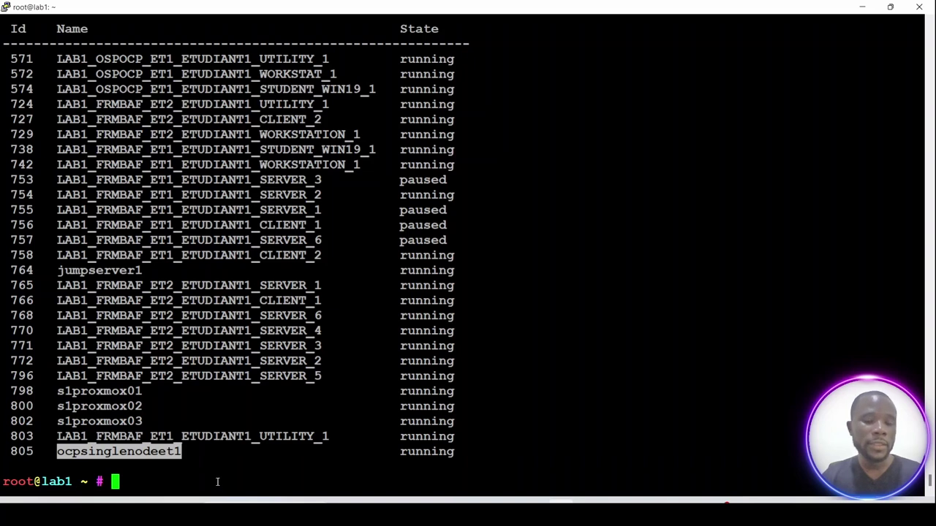
SSH into 10.10.101.2 as root, re-entering the password after the first denial.
key(Return)
key(Return)
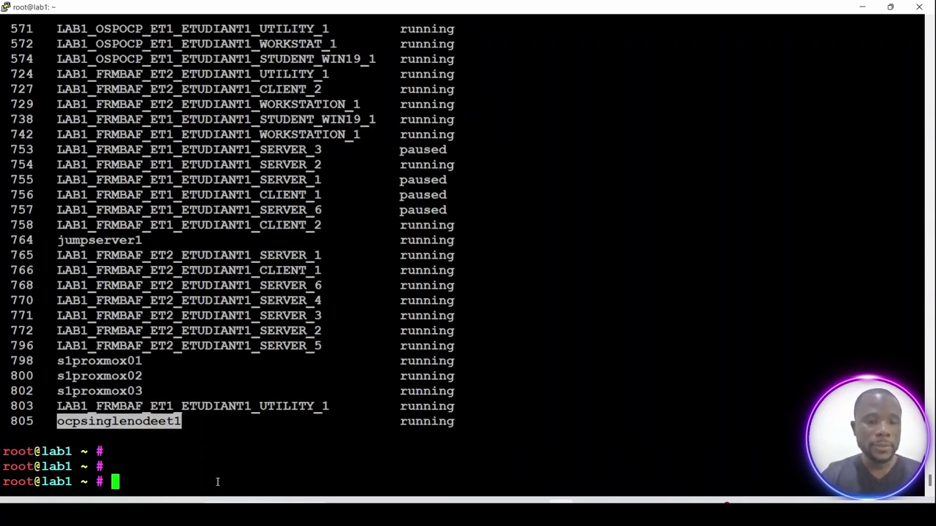
text(cd)
key(Up)
key(Up)
key(Down)
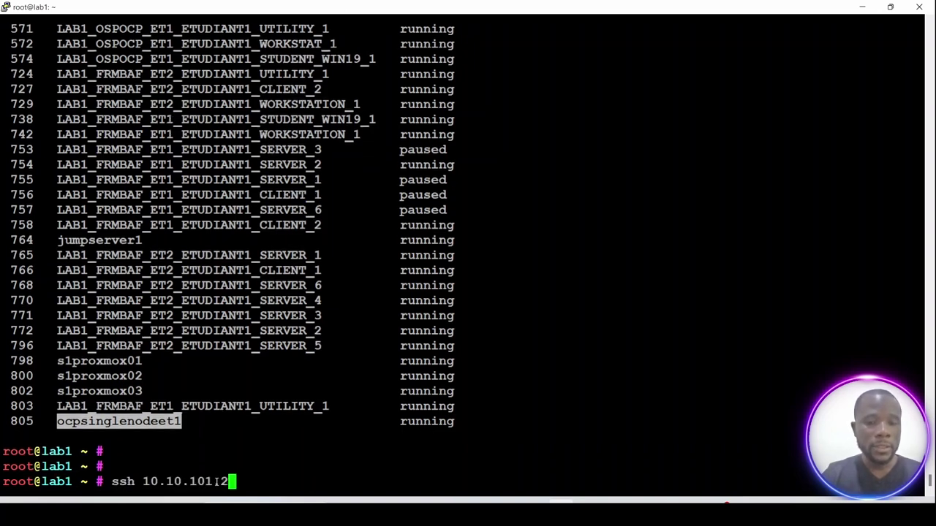
key(Return)
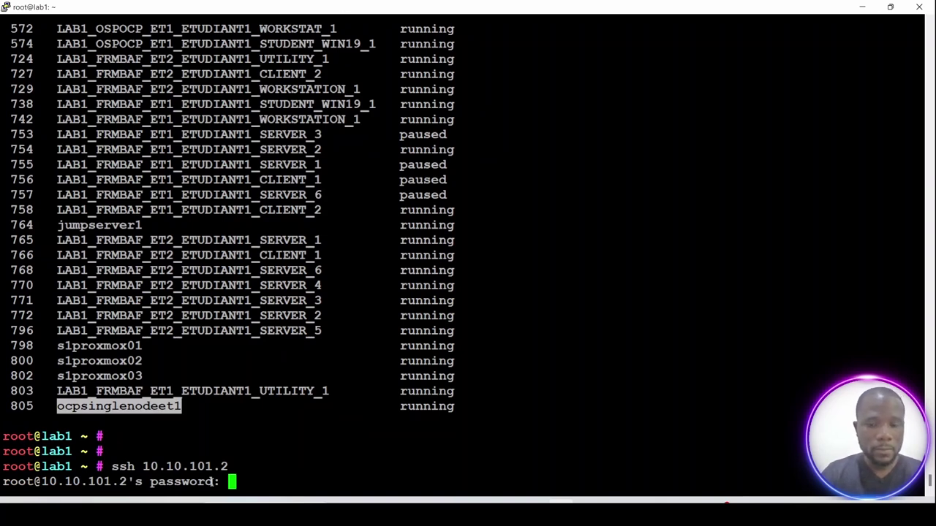
key(Return)
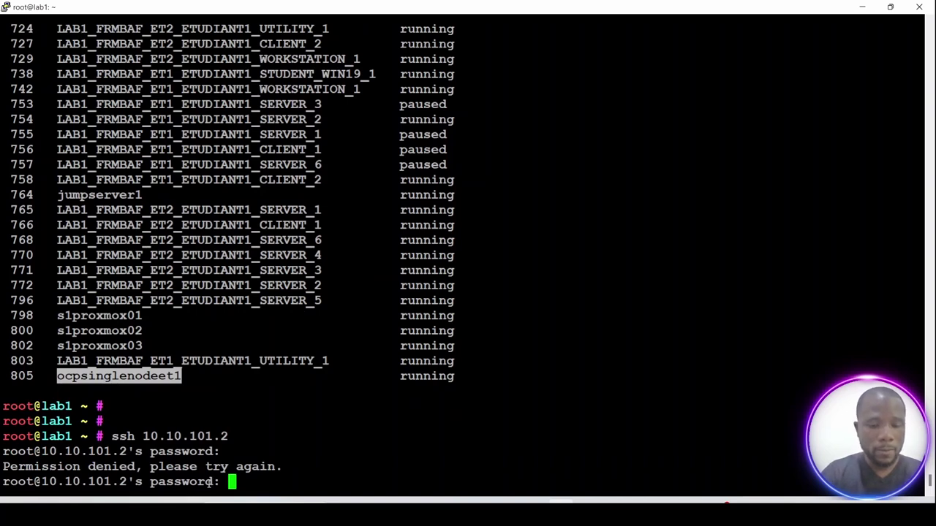
key(Return)
key(Return)
key(Return)
Print /etc/dhcp/dhcpd.conf from history, scroll through it, then run ip a.
text(exit)
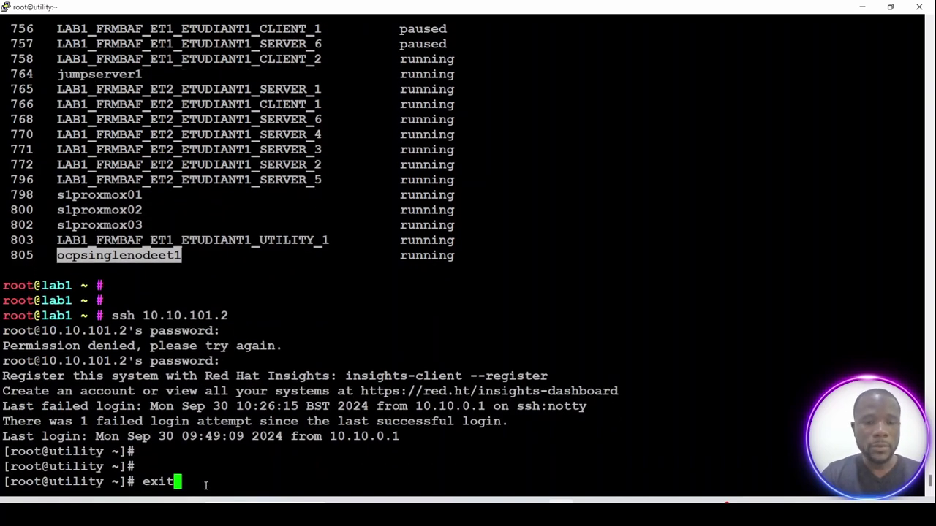
key(BackSpace)
key(BackSpace)
key(BackSpace)
key(BackSpace)
text(cat /var/named/db.example.com)
key(Up)
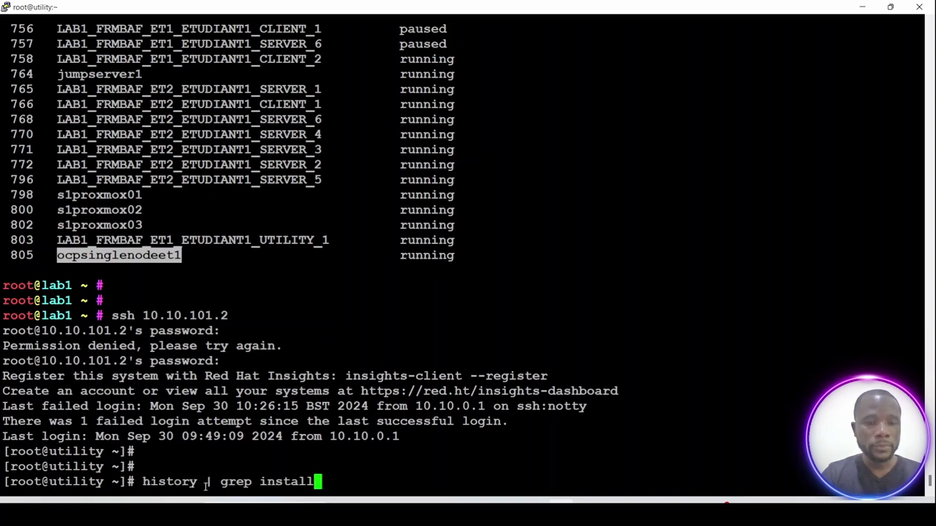
key(Up)
key(Up)
key(Up)
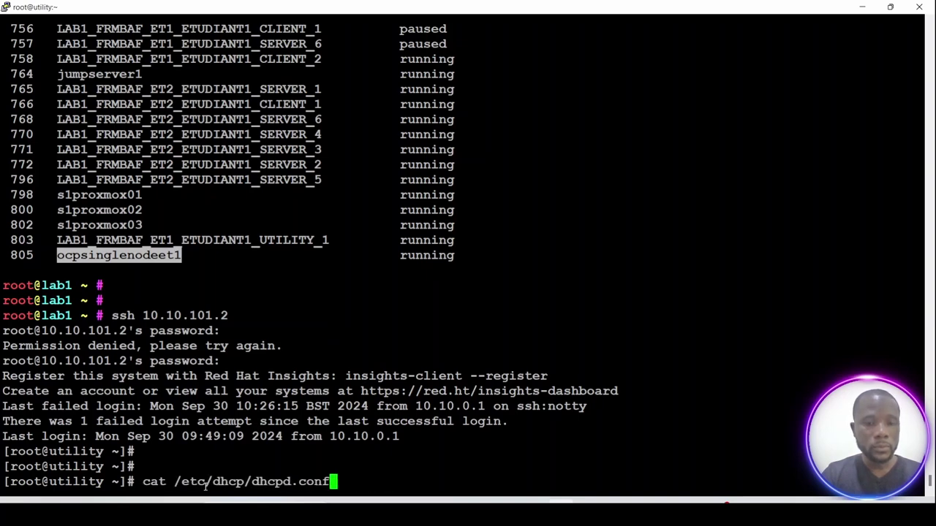
key(Return)
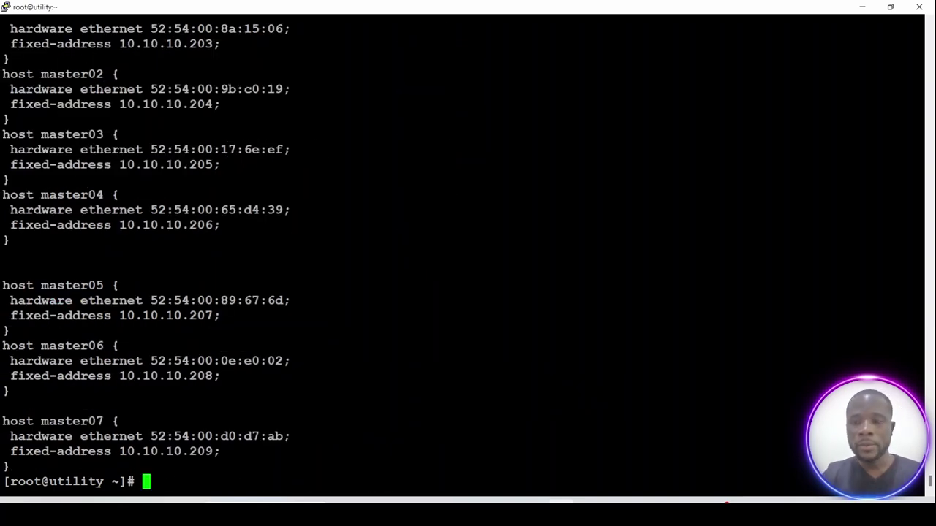
scroll(468, 248, up, 13)
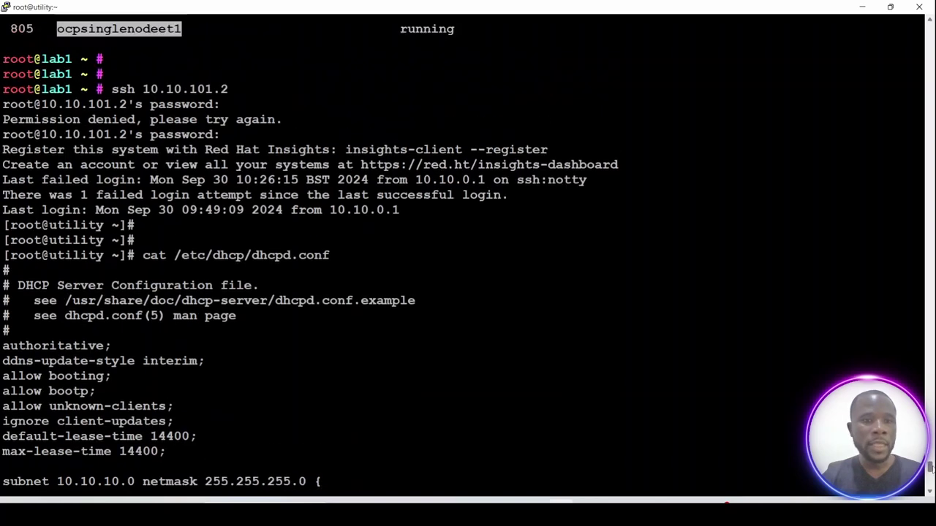
scroll(467, 249, down, 3)
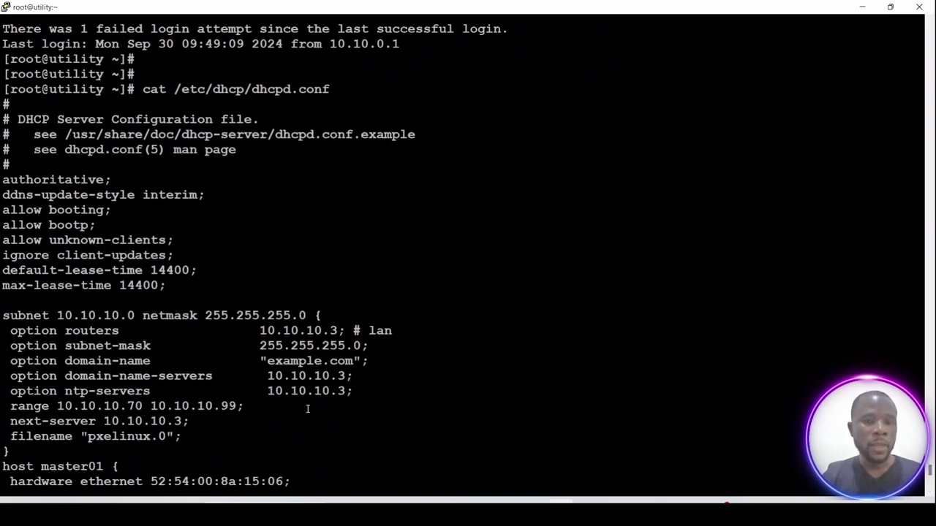
scroll(308, 411, down, 10)
text(ip a)
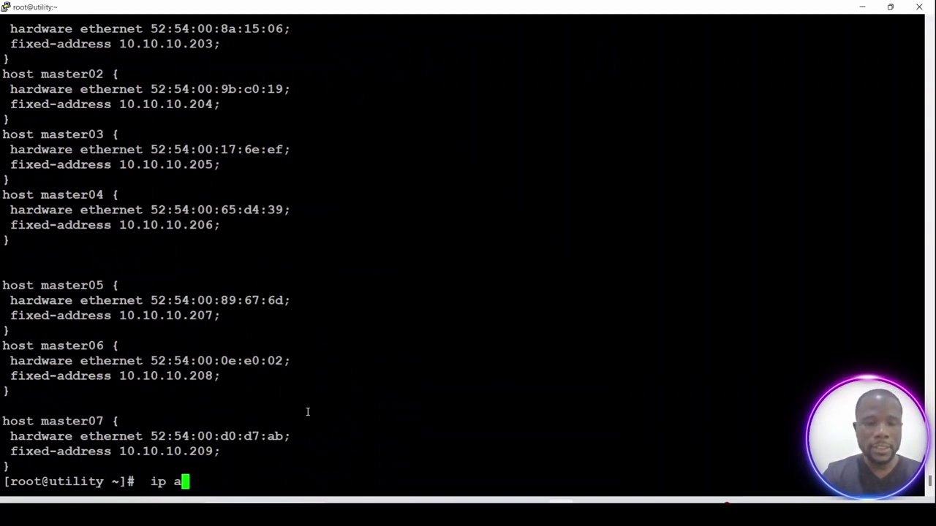
key(Return)
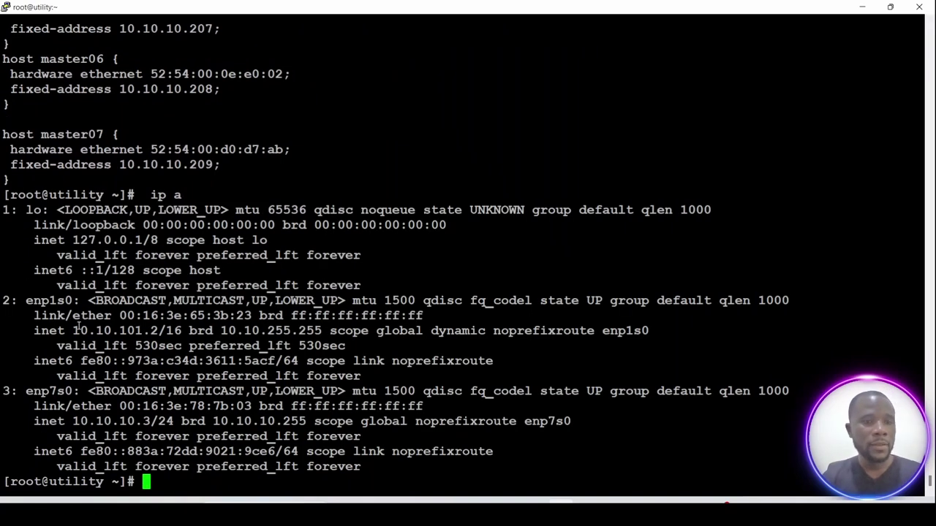
Highlight the 10.10.101.2 and enp7s0 10.10.10.3/24 addresses, comparing with the network diagram.
drag(75, 330, 176, 331)
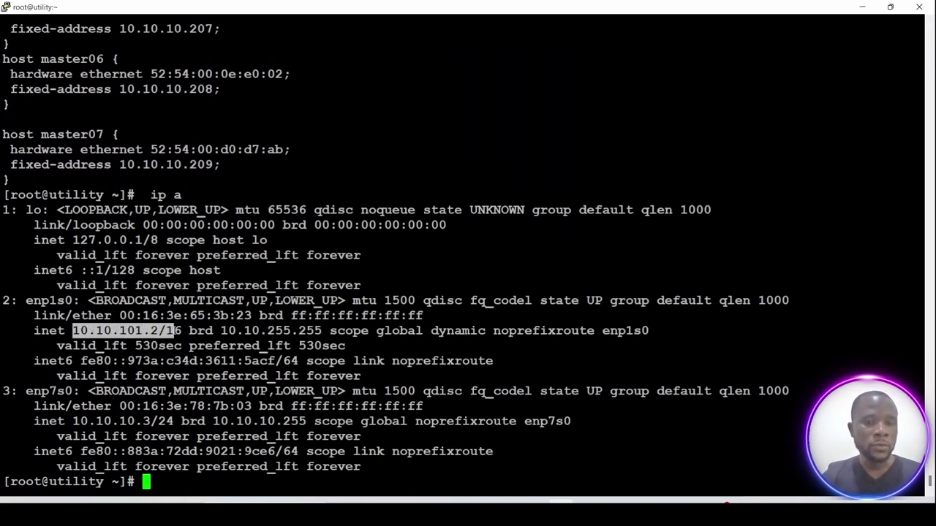
key(alt+Tab)
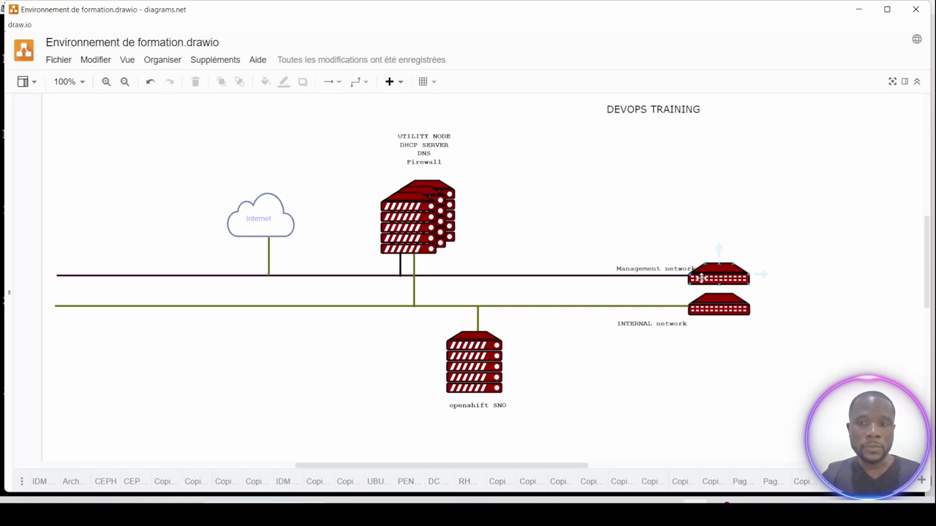
click(859, 11)
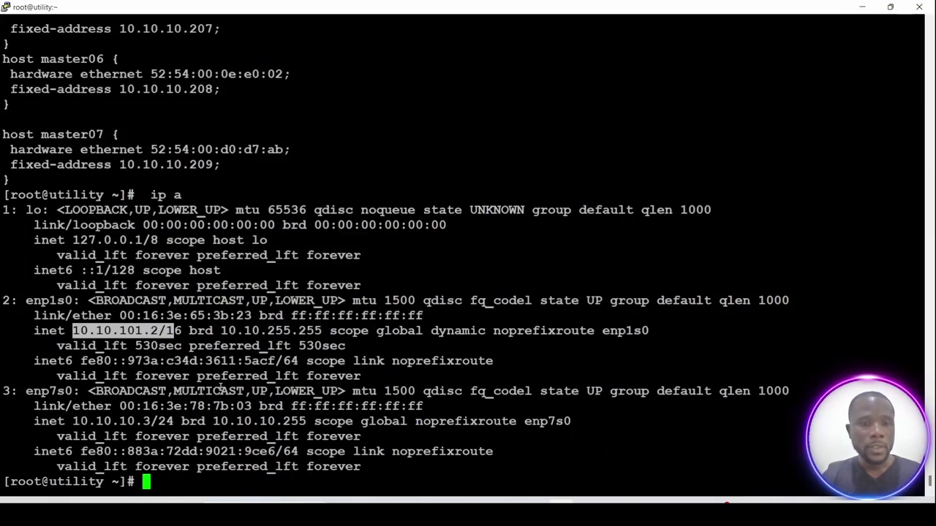
drag(74, 421, 174, 422)
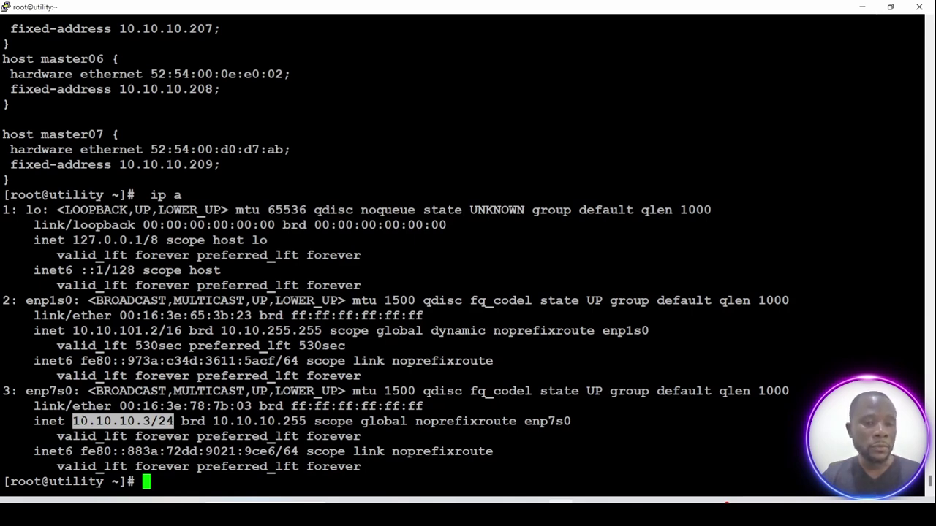
drag(80, 421, 158, 421)
click(265, 417)
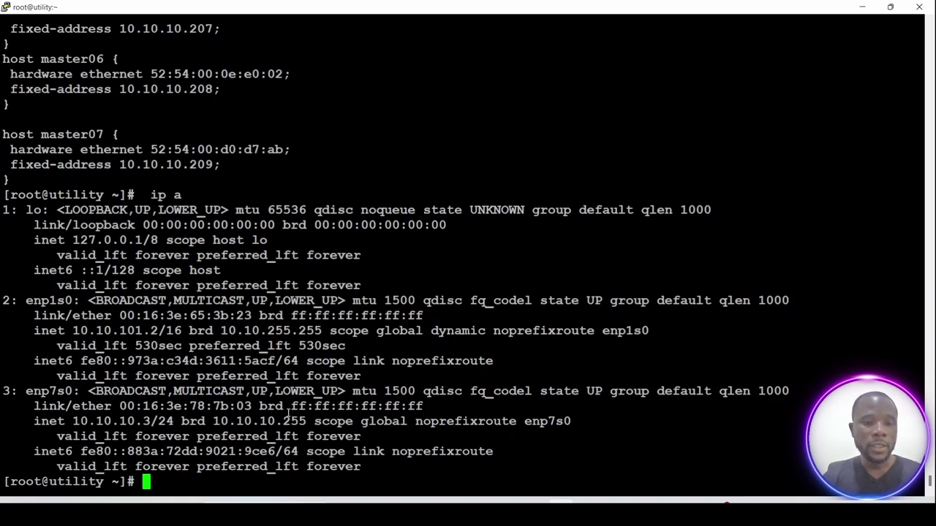
key(Return)
key(Return)
key(Return)
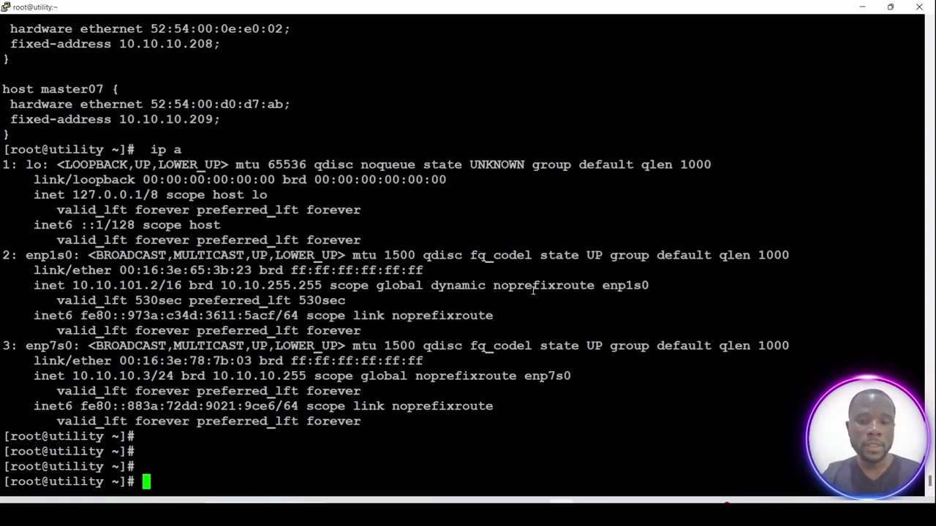
click(533, 502)
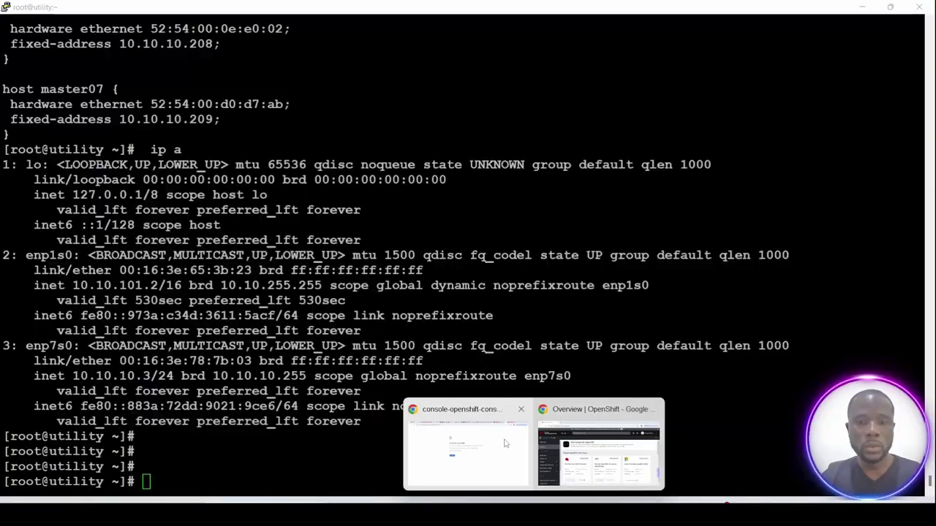
Switch to the OpenShift Overview page and highlight the Red Hat OpenShift Container Platform card.
click(493, 447)
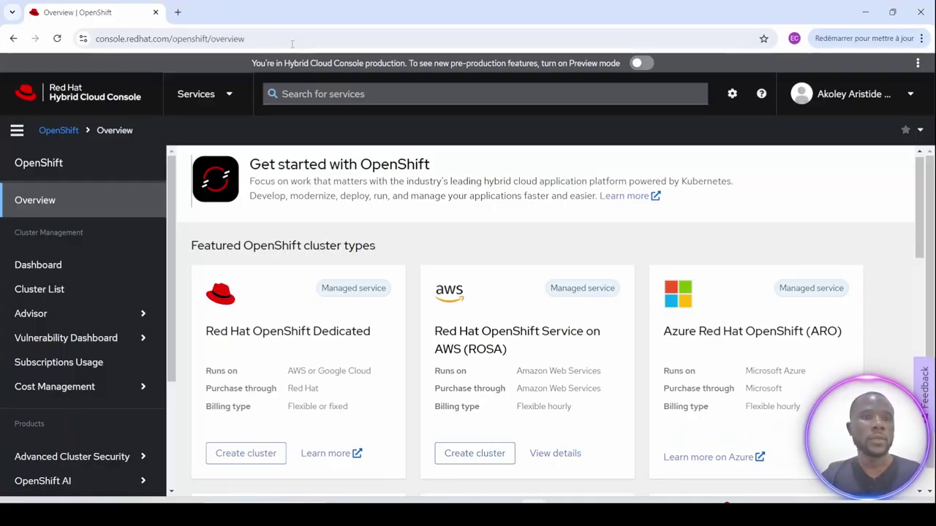
click(292, 44)
click(280, 42)
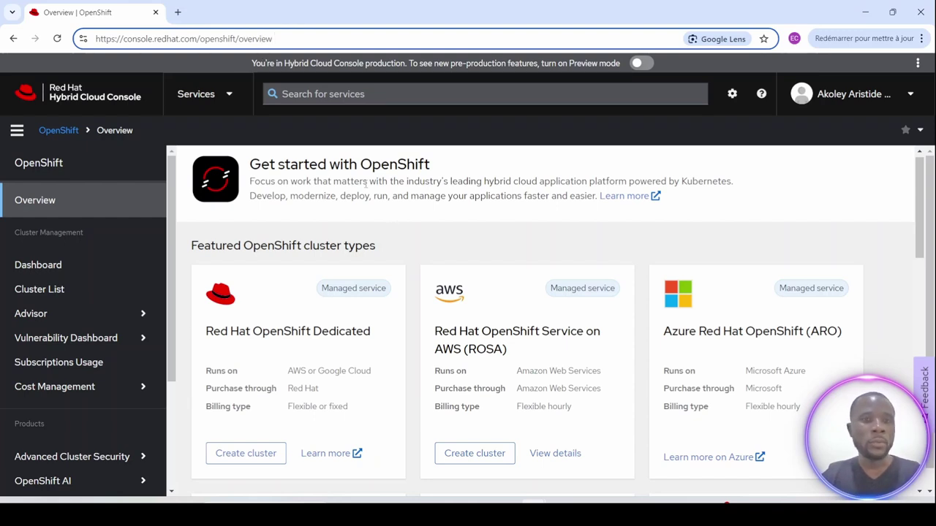
scroll(367, 214, down, 1)
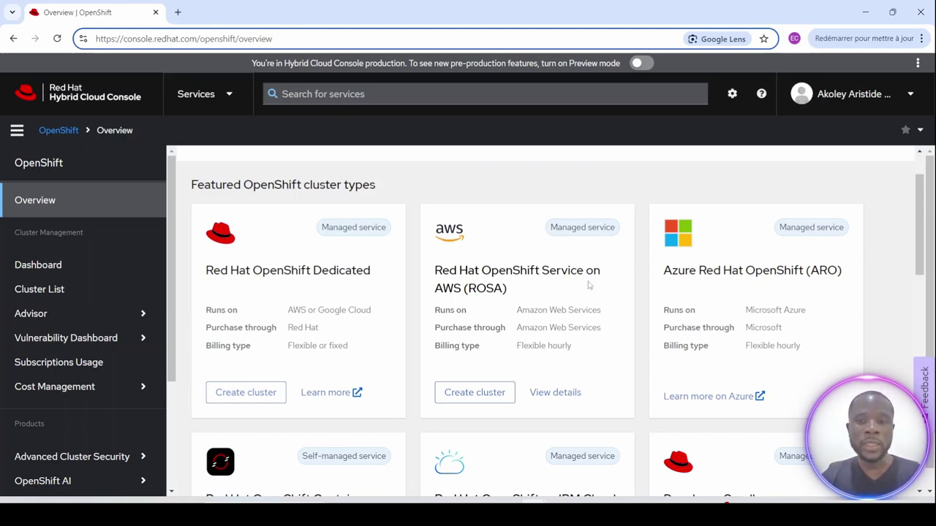
scroll(778, 298, down, 2)
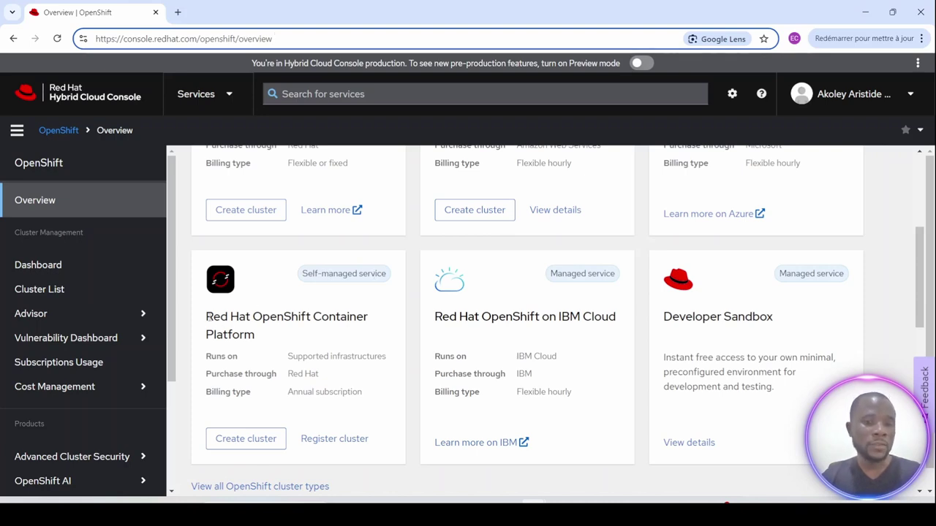
drag(207, 317, 264, 342)
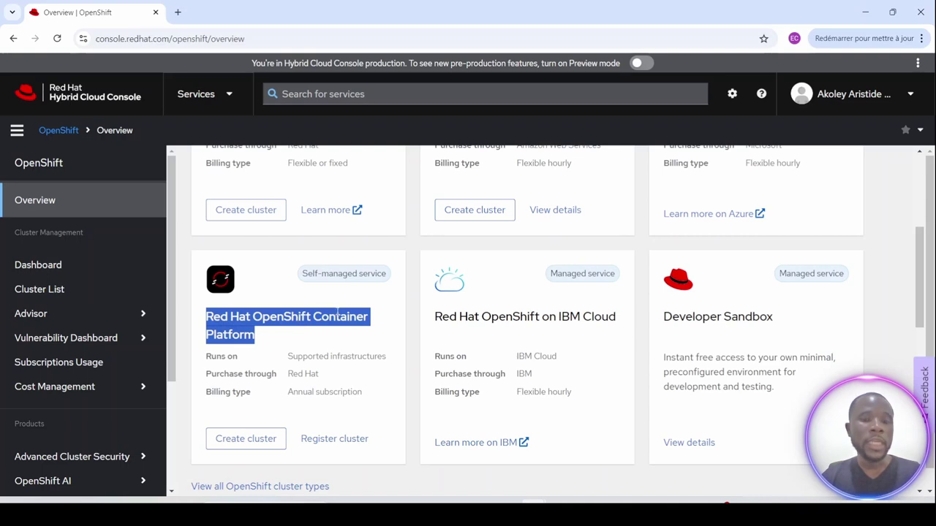
scroll(337, 312, down, 2)
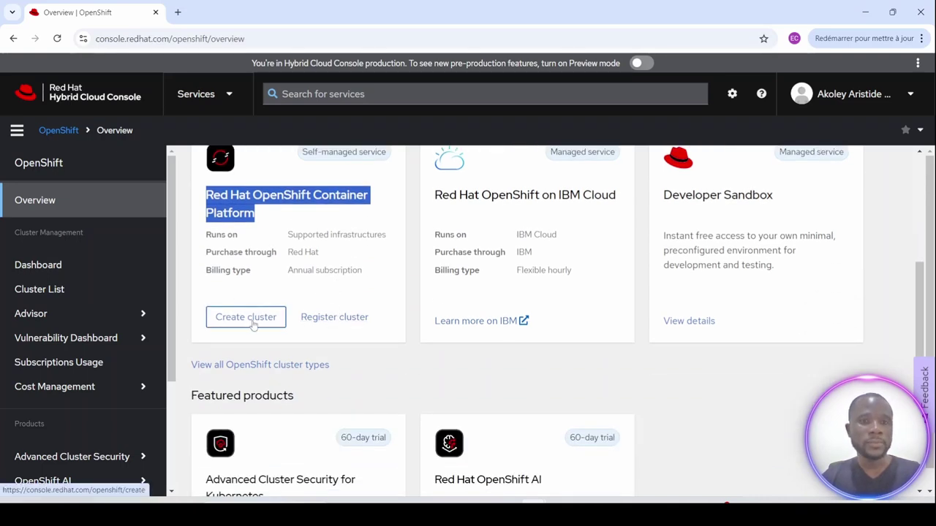
Create a Container Platform cluster and choose Create cluster under the Datacenter Assisted Installer.
click(253, 323)
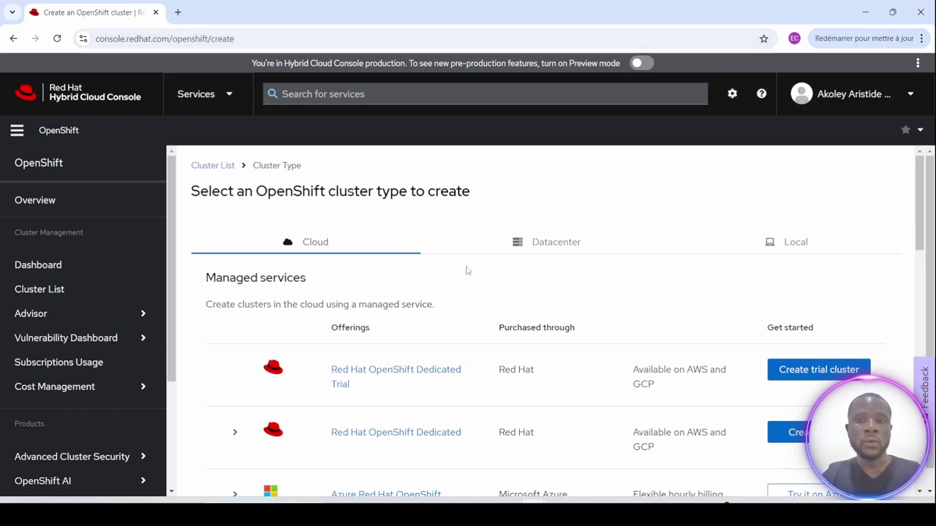
scroll(408, 273, down, 2)
scroll(408, 273, up, 2)
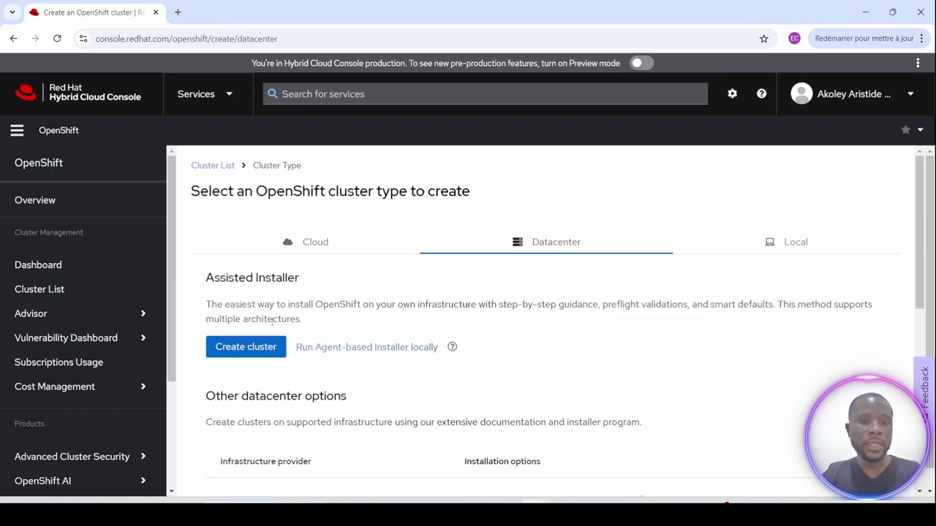
drag(207, 278, 301, 279)
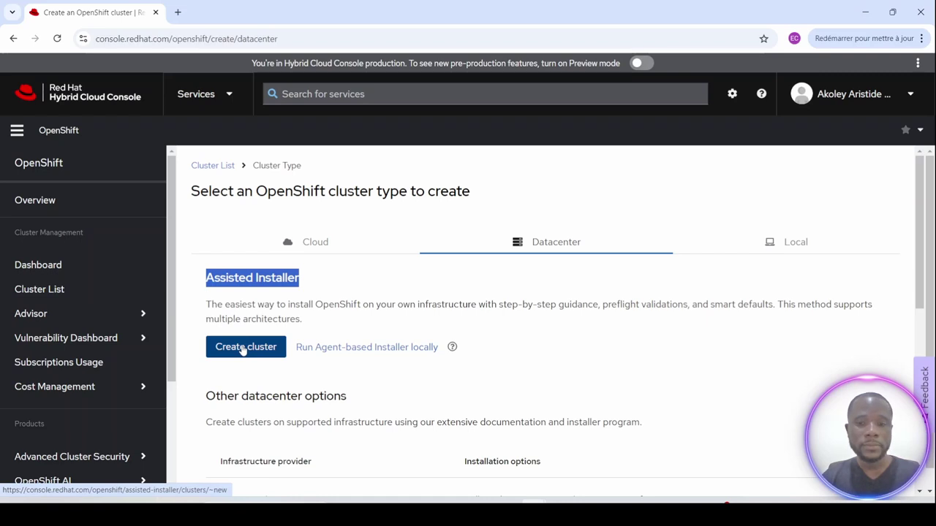
click(244, 348)
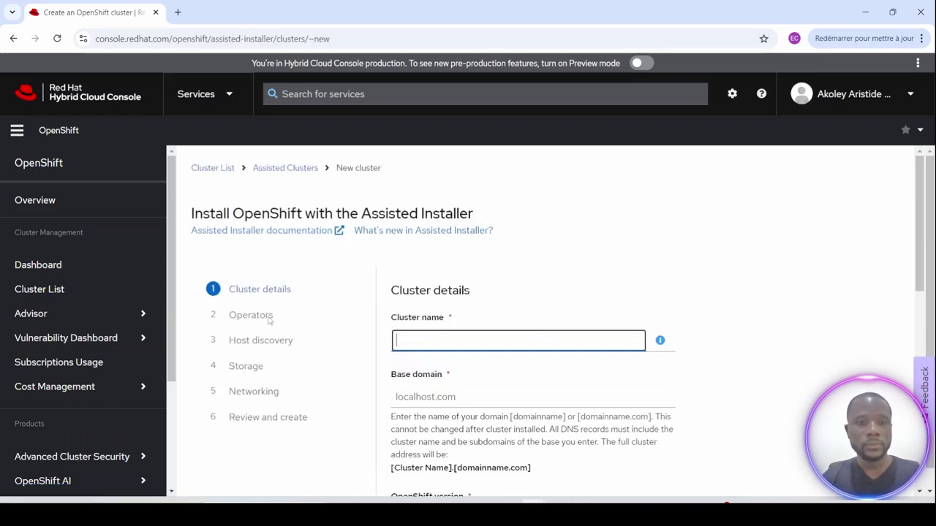
Set cluster name et2 and base domain example.com.
click(429, 343)
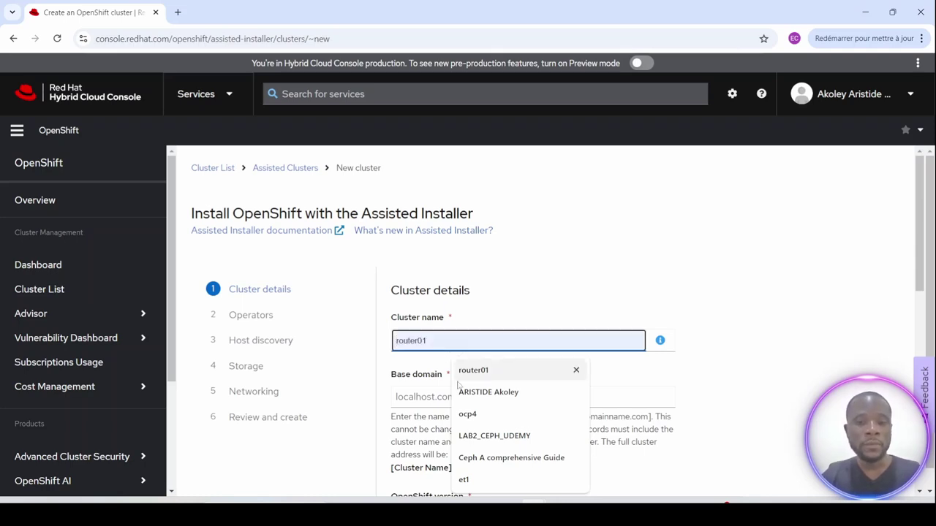
click(467, 413)
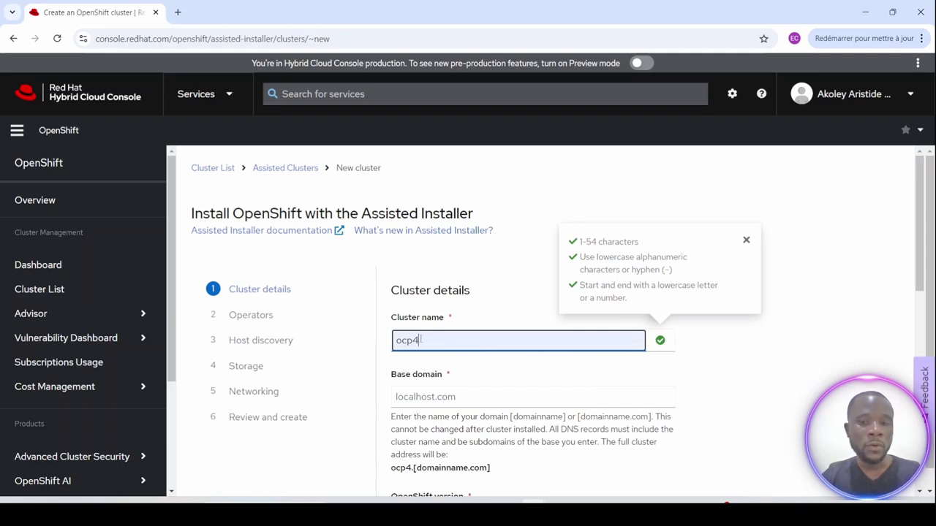
double_click(421, 340)
text(eth)
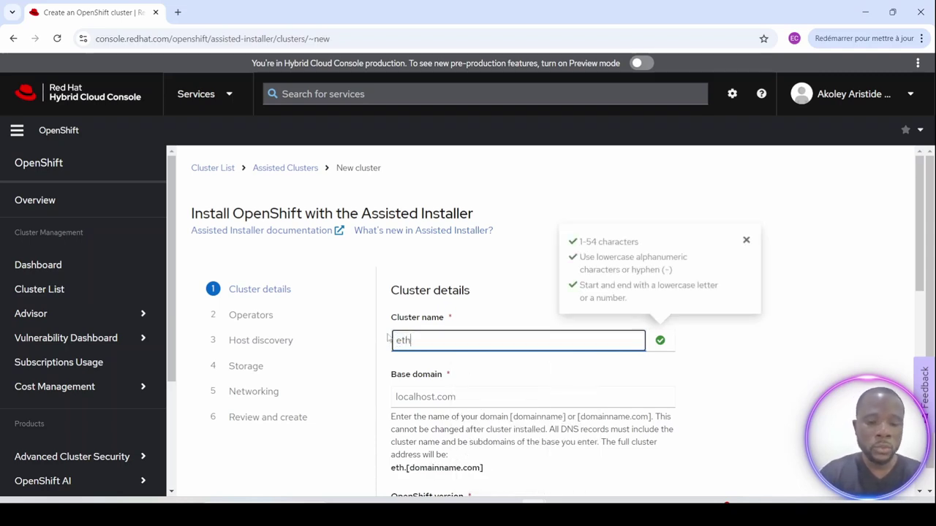
key(BackSpace)
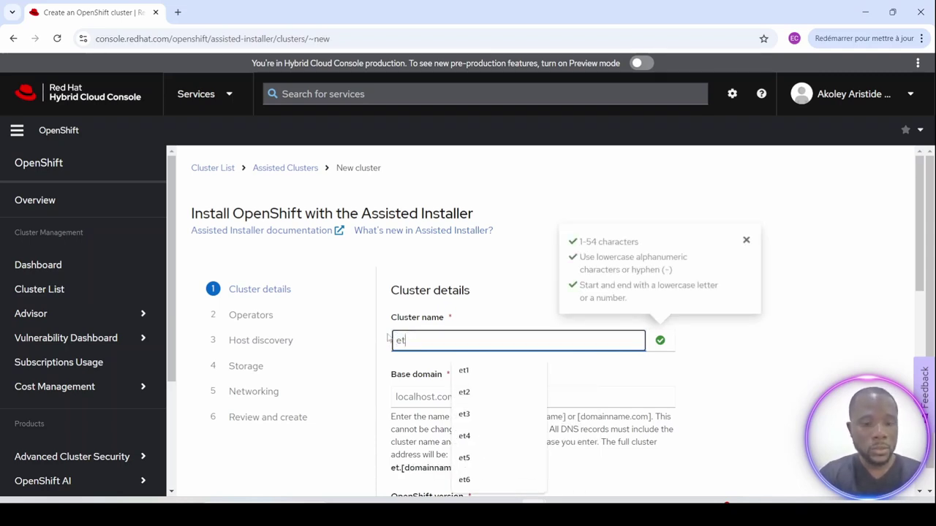
text(2)
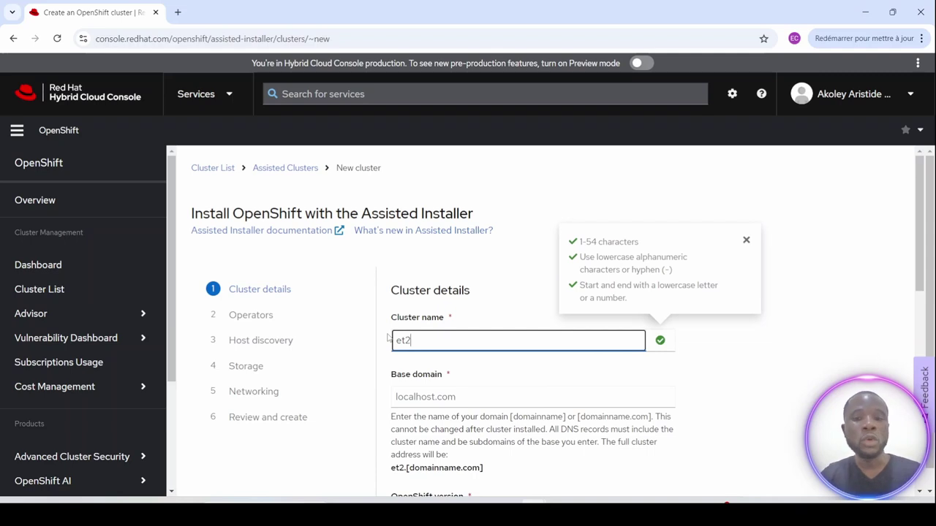
click(445, 399)
click(476, 471)
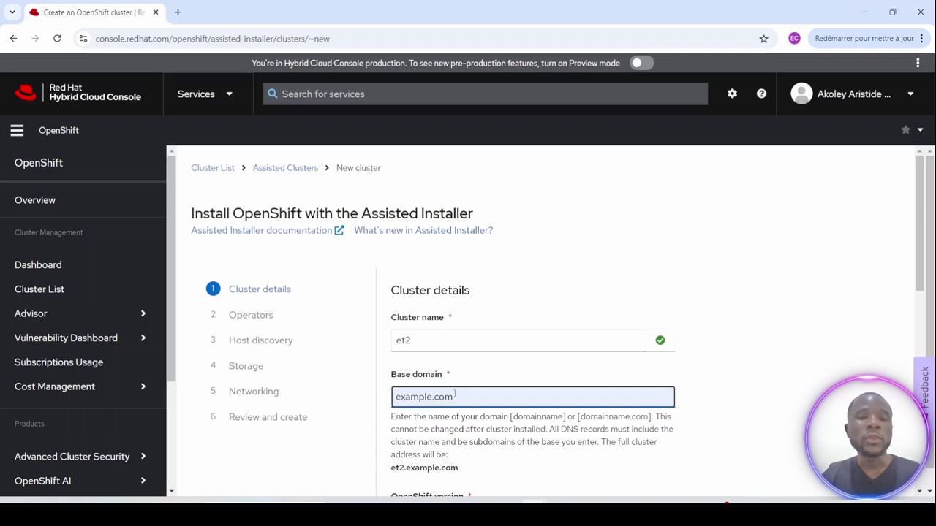
Choose OpenShift 4.14.37 and enable Install single node OpenShift (SNO).
scroll(455, 388, down, 3)
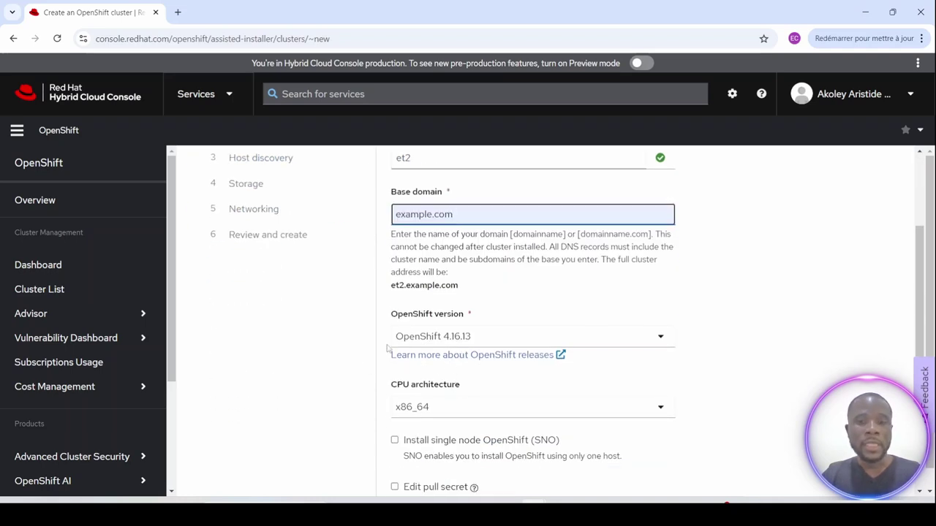
click(638, 343)
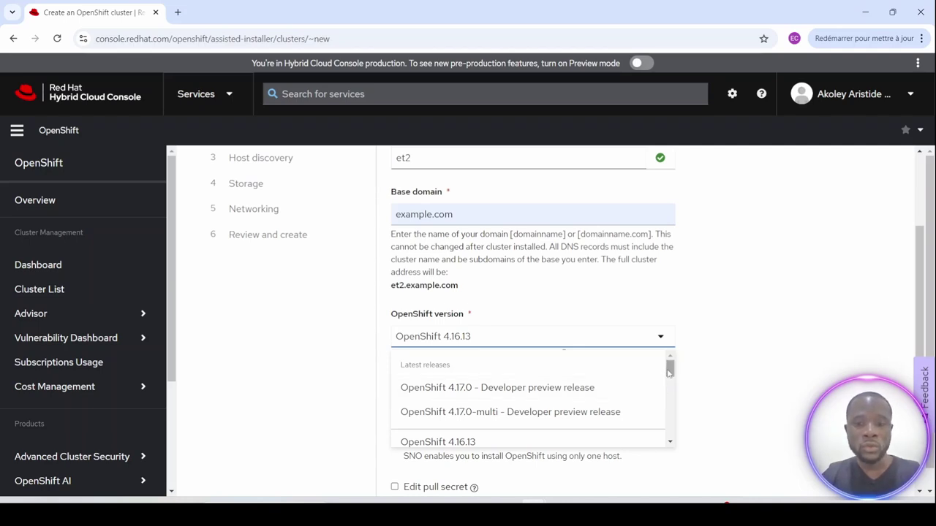
drag(669, 373, 670, 403)
click(487, 393)
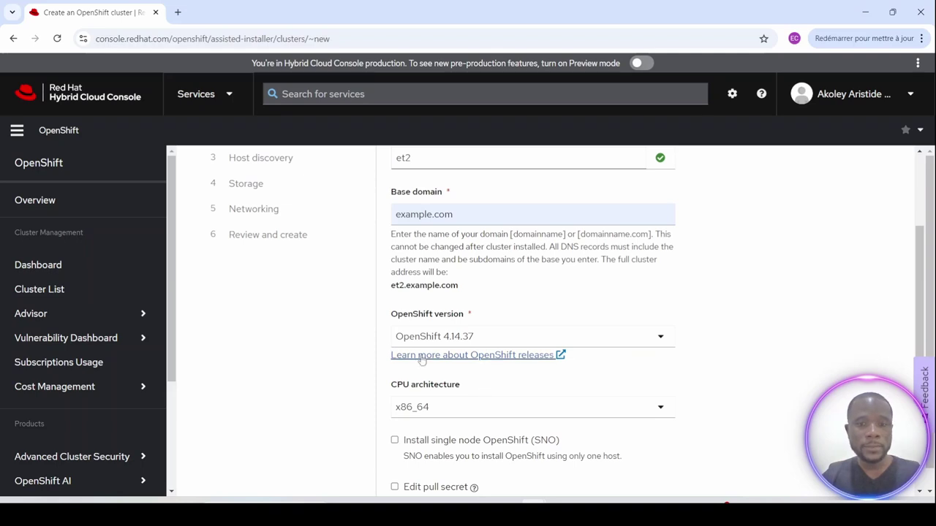
scroll(334, 354, down, 2)
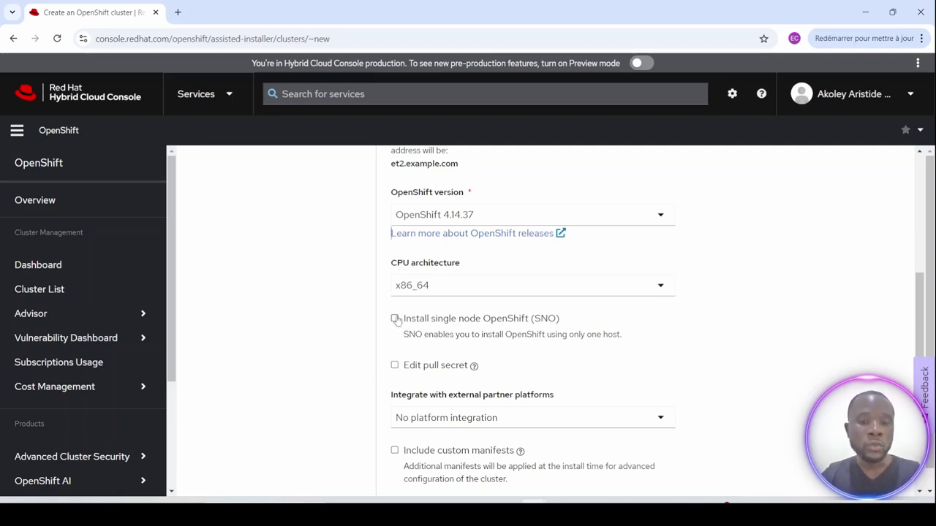
click(395, 319)
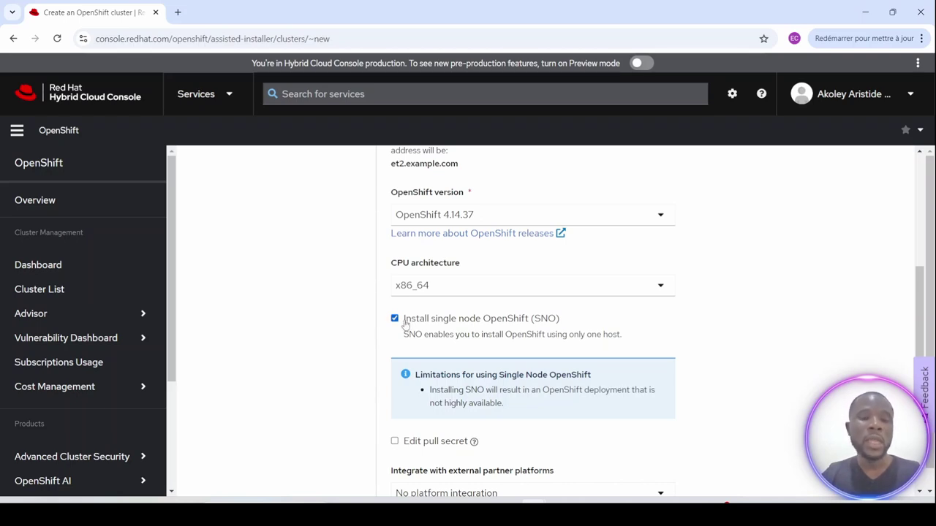
key(F5)
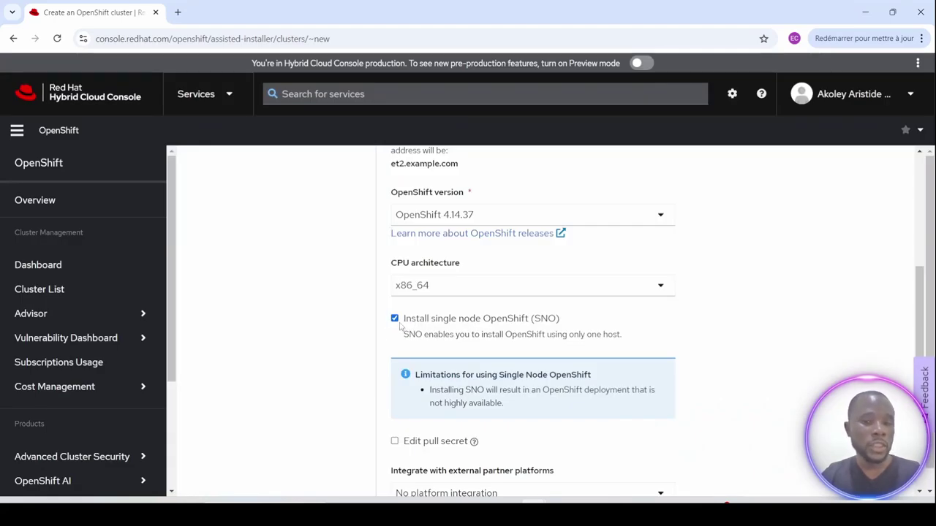
scroll(427, 326, down, 4)
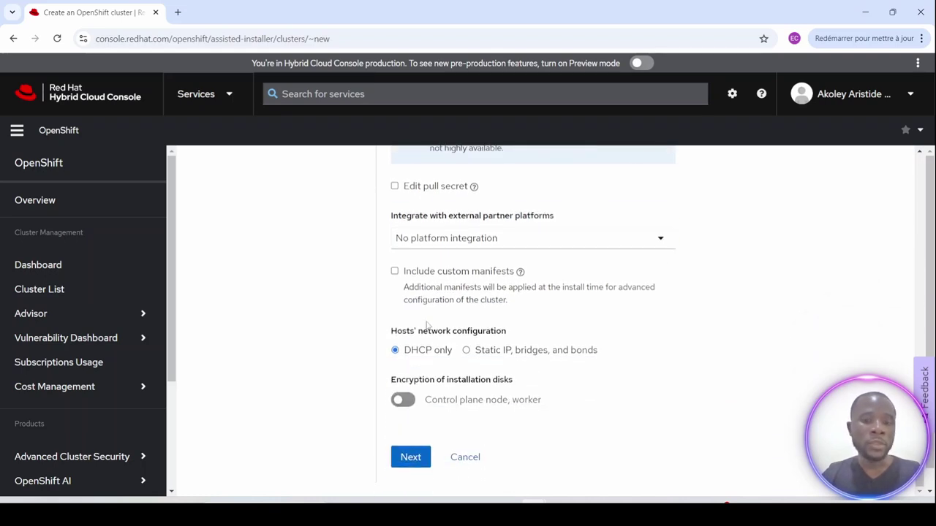
Move past Cluster details and Operators to Host discovery and choose Add host.
click(411, 459)
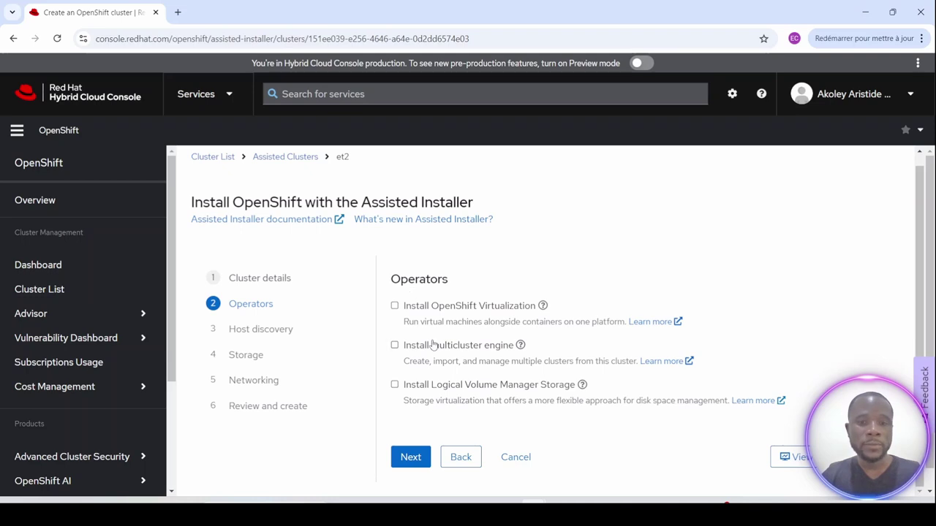
click(411, 457)
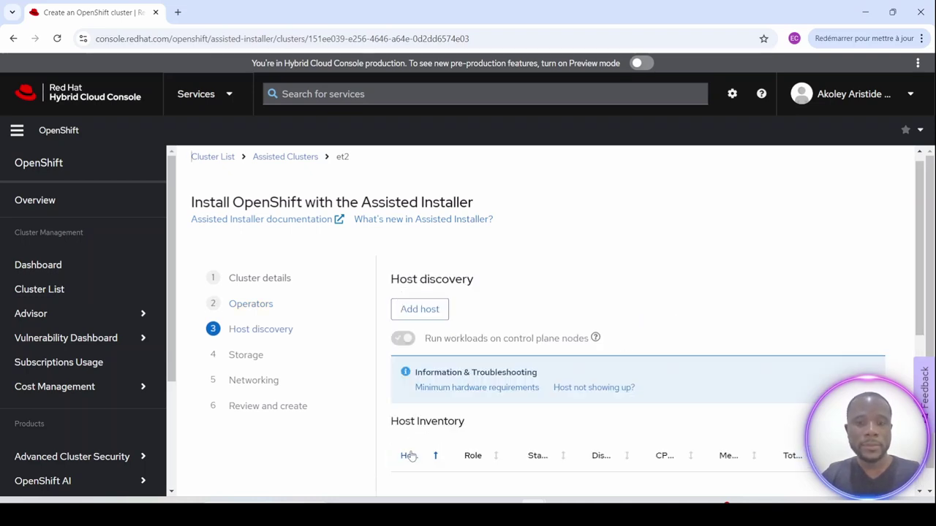
scroll(471, 301, down, 3)
scroll(470, 301, up, 3)
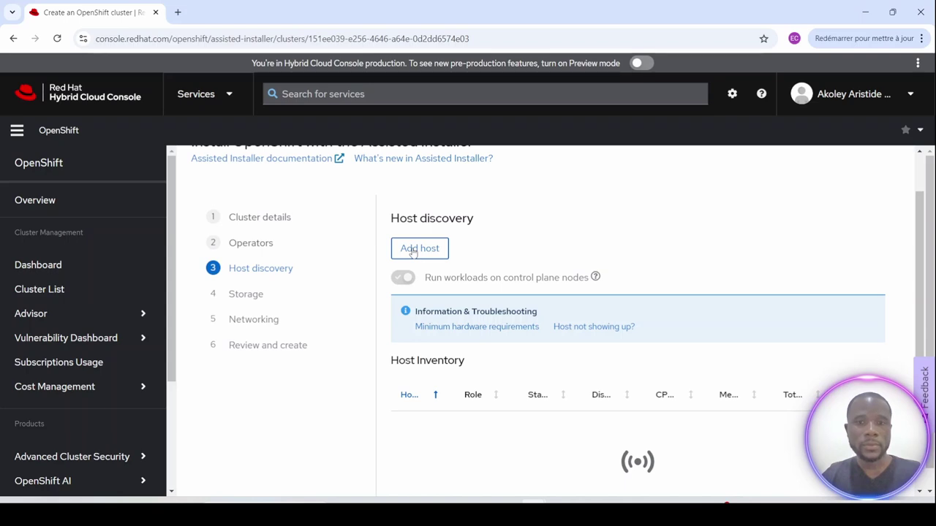
click(414, 252)
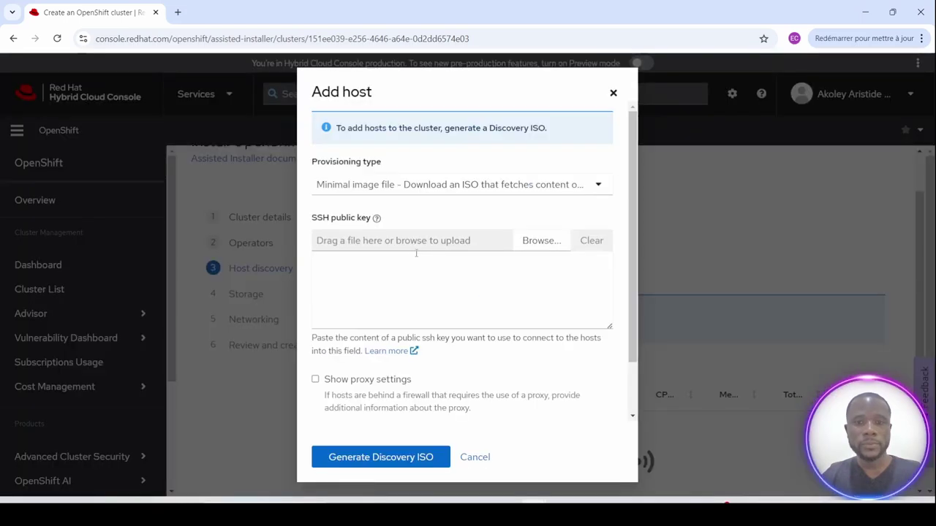
Place the cursor in the Add host dialog's SSH public key field.
click(360, 273)
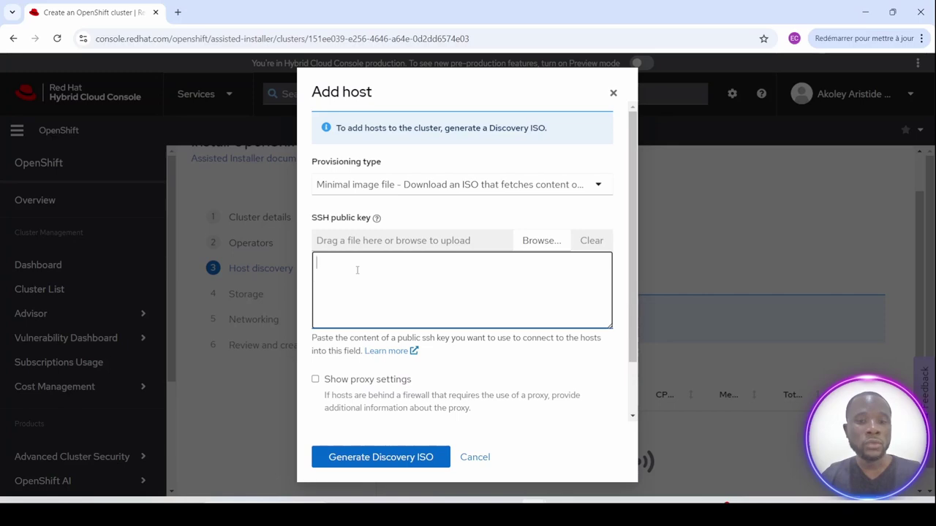
Switch to Notepad++ and review the ssh-keygen command and id_rsa.pub file in the notes.
mouse_move(508, 512)
click(506, 463)
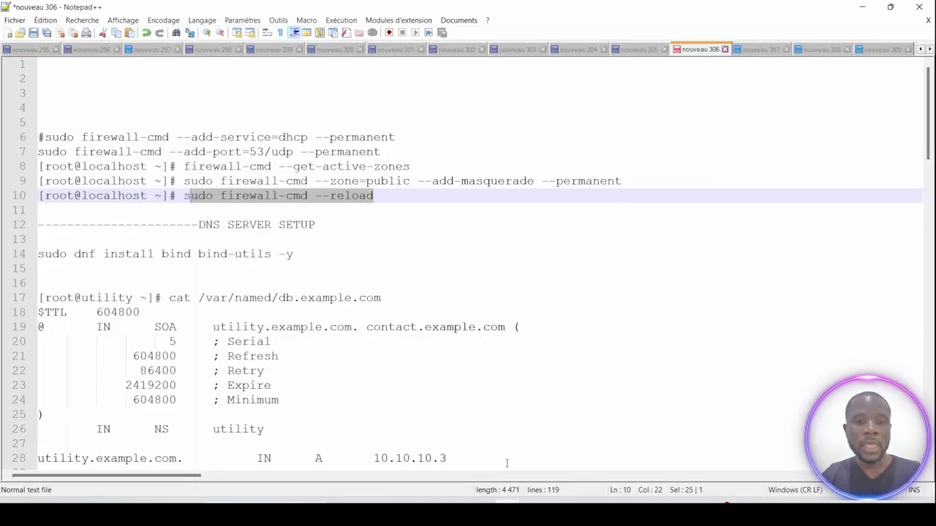
drag(927, 139, 903, 400)
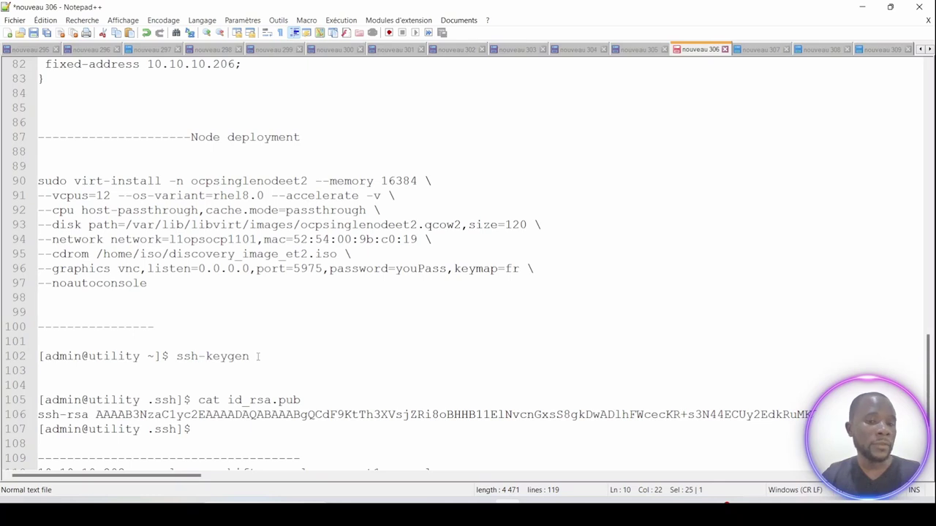
drag(257, 356, 176, 353)
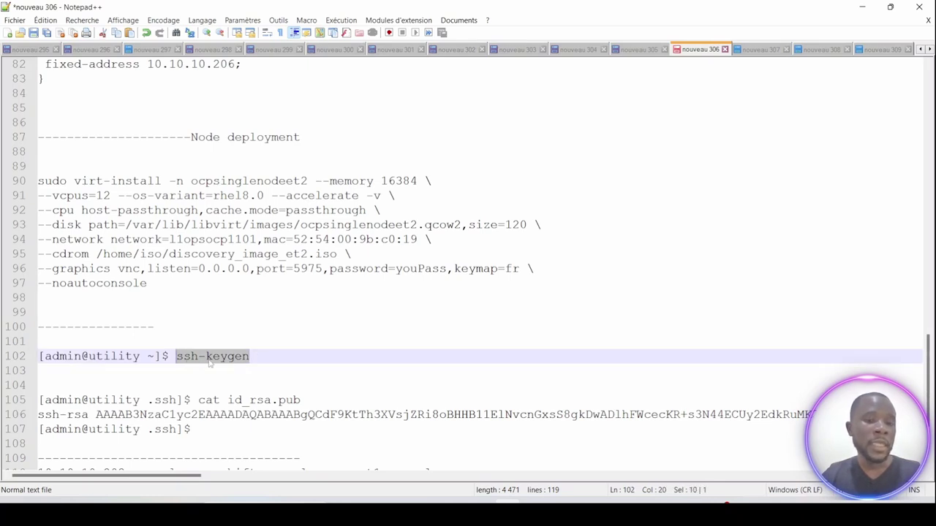
click(258, 357)
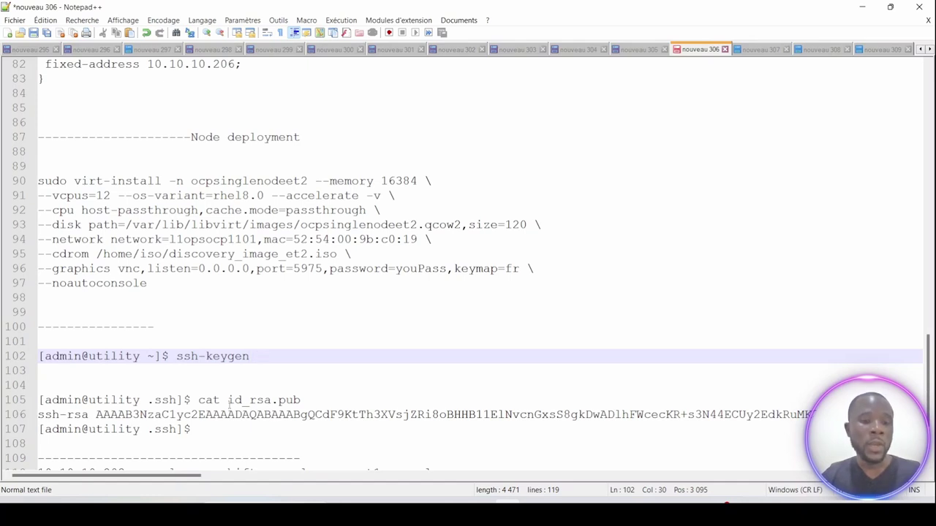
drag(315, 405, 232, 402)
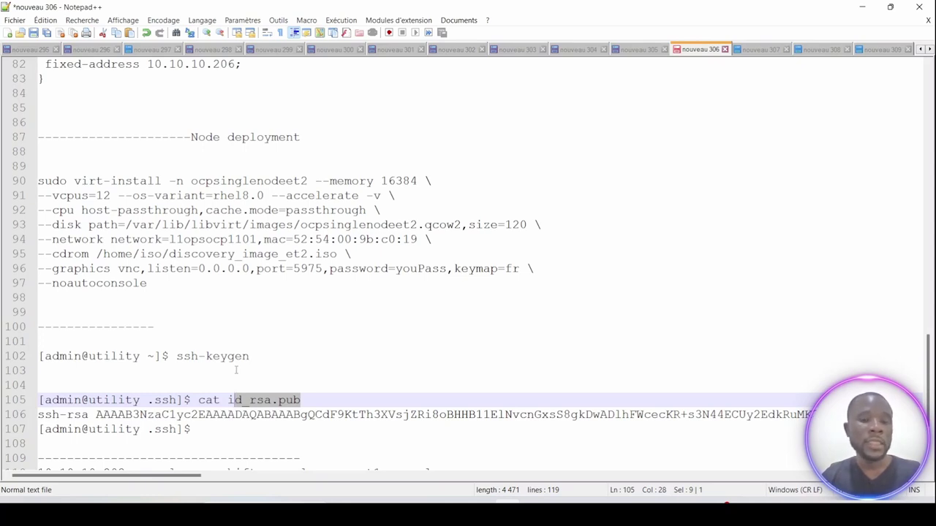
click(237, 385)
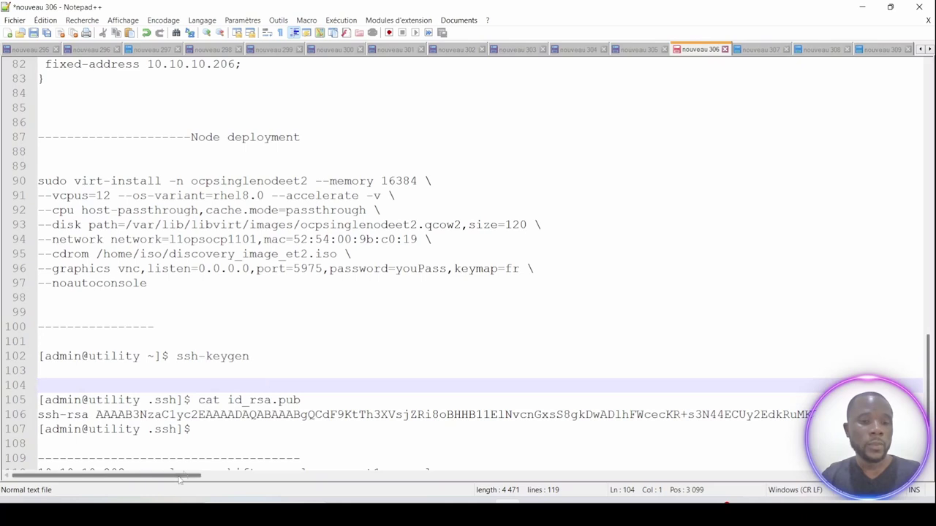
Select the full ssh-rsa public key line and copy it with Copier.
drag(183, 480, 895, 471)
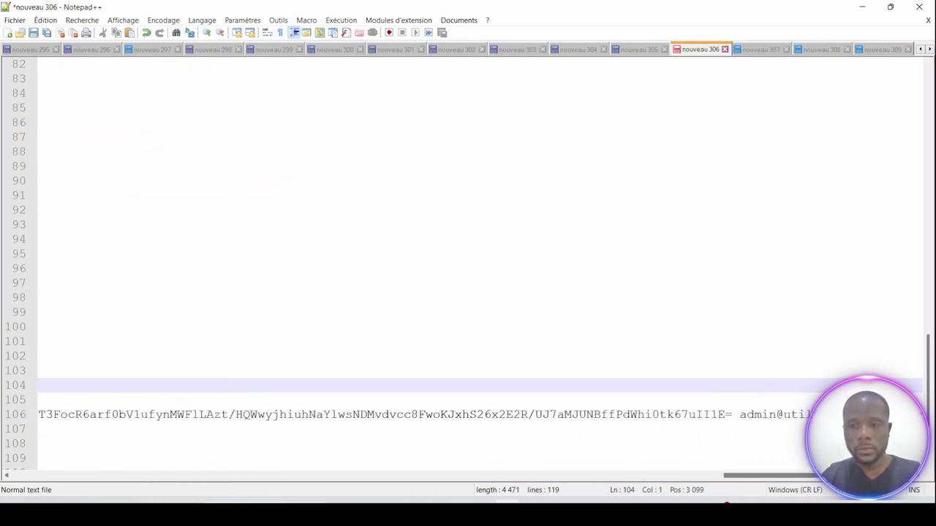
drag(730, 414, 20, 414)
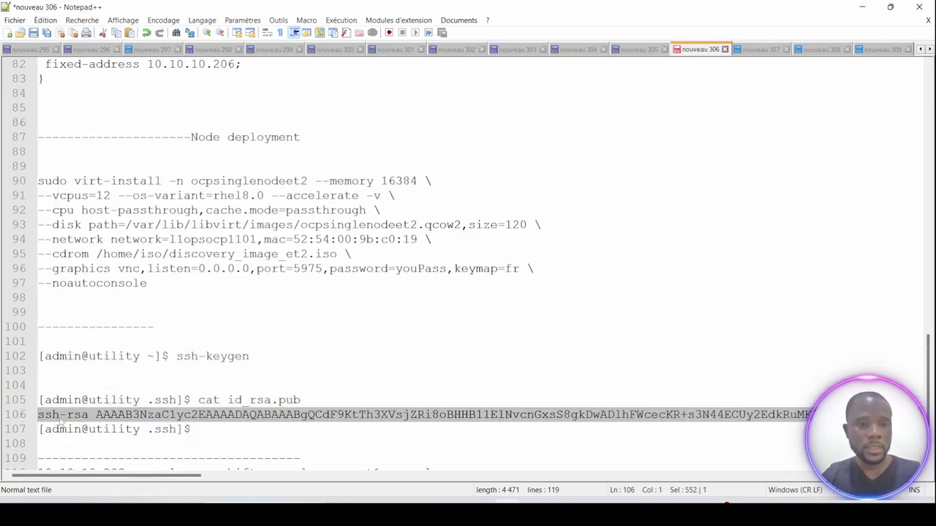
right_click(96, 417)
click(121, 189)
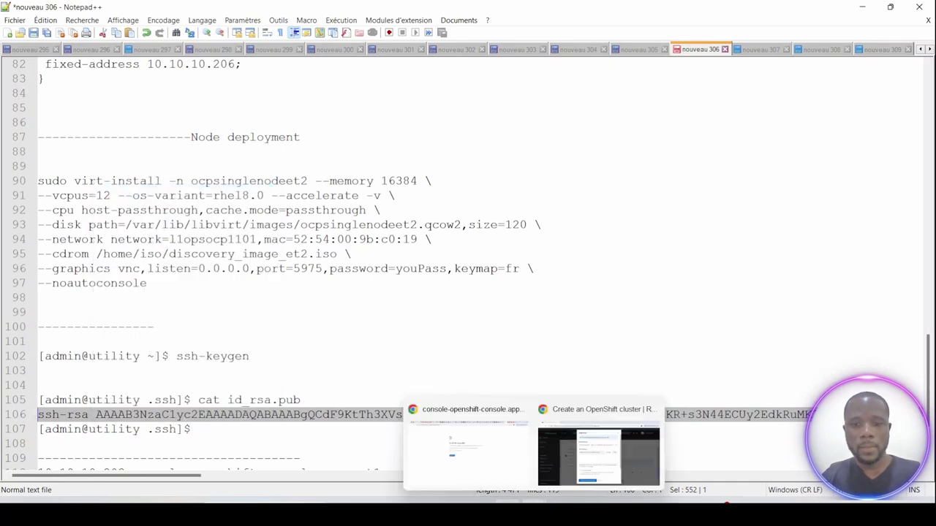
Paste the host's SSH public key, generate the et2 Discovery ISO, and copy its wget command.
click(584, 449)
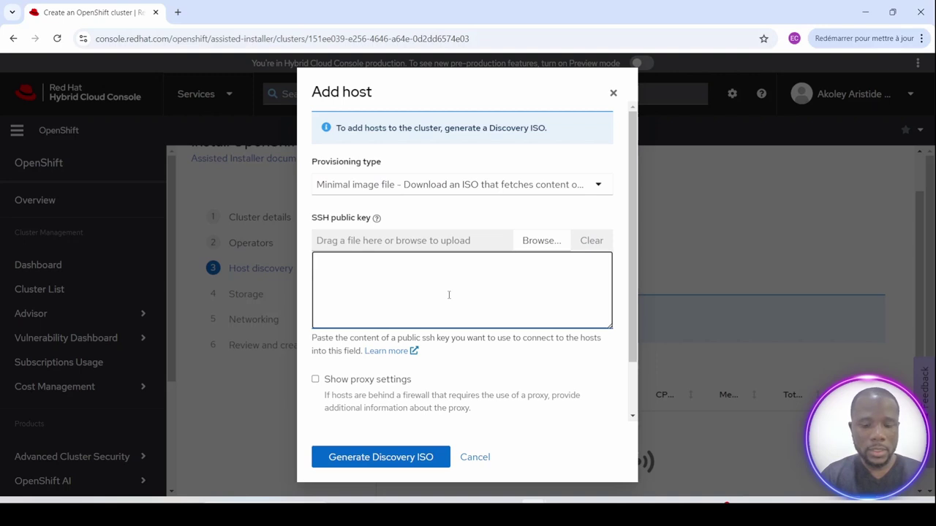
key(ctrl+v)
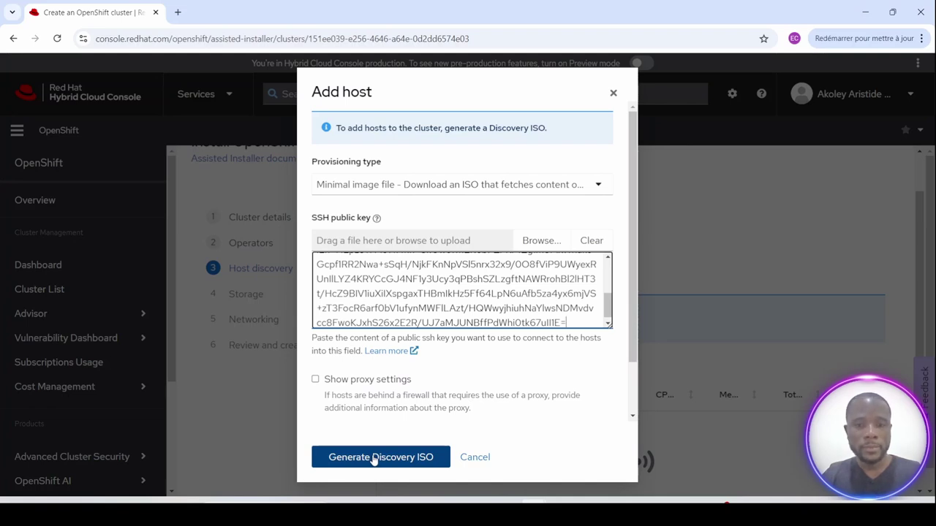
click(374, 458)
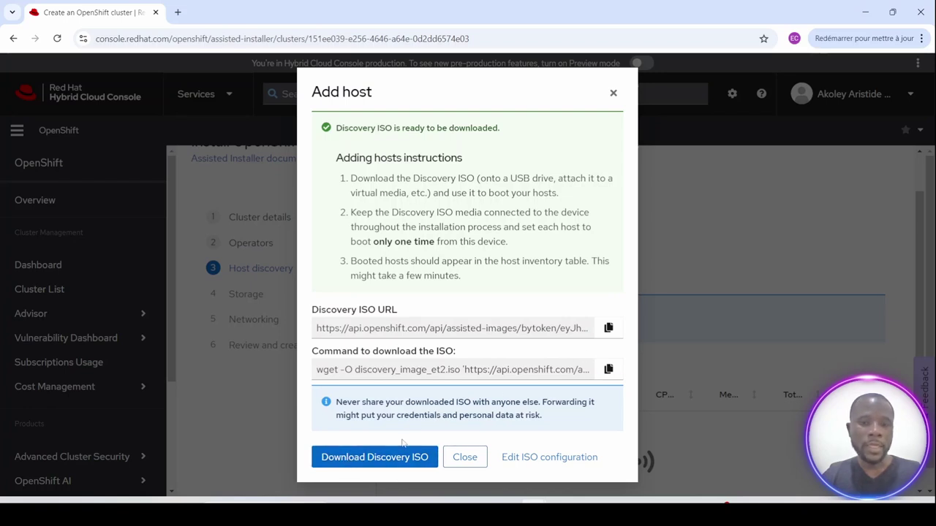
click(609, 370)
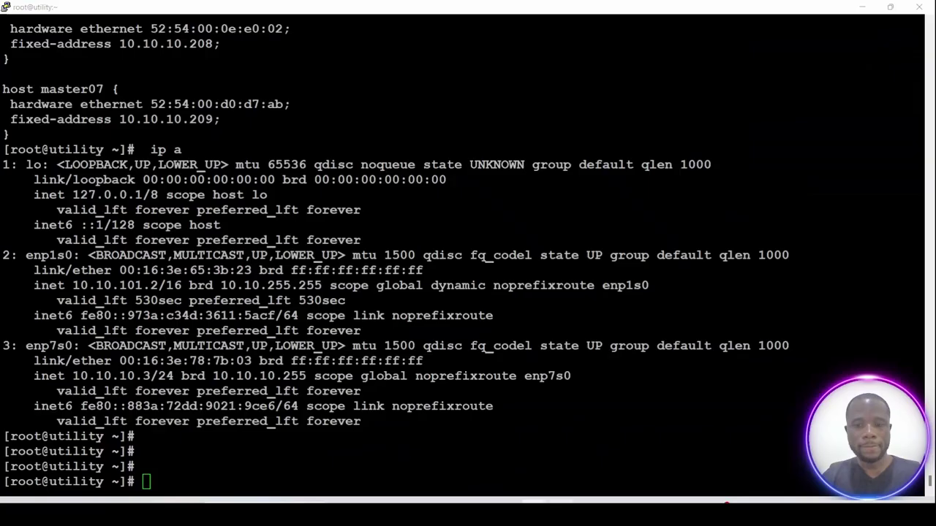
Exit the utility host and run the wget download of the et2 ISO in /home/iso.
click(403, 404)
text(exit)
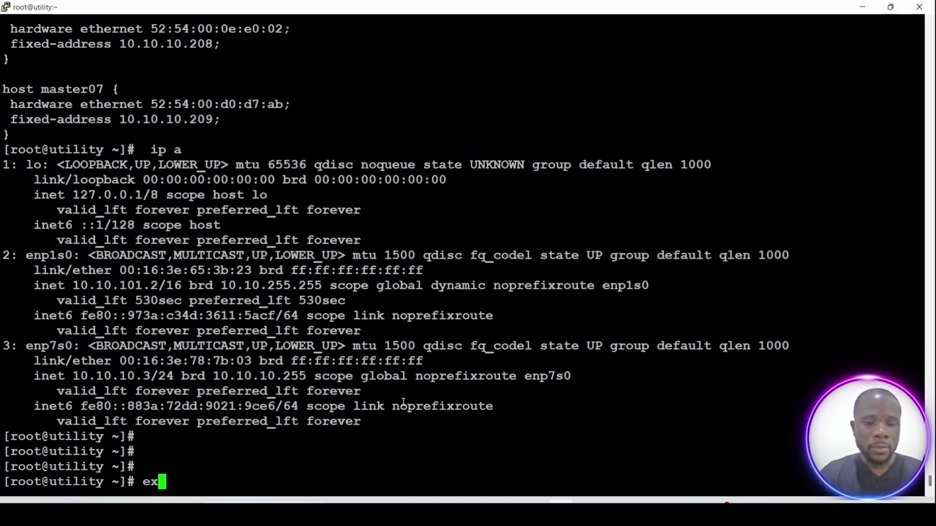
key(Return)
key(Return)
key(Return)
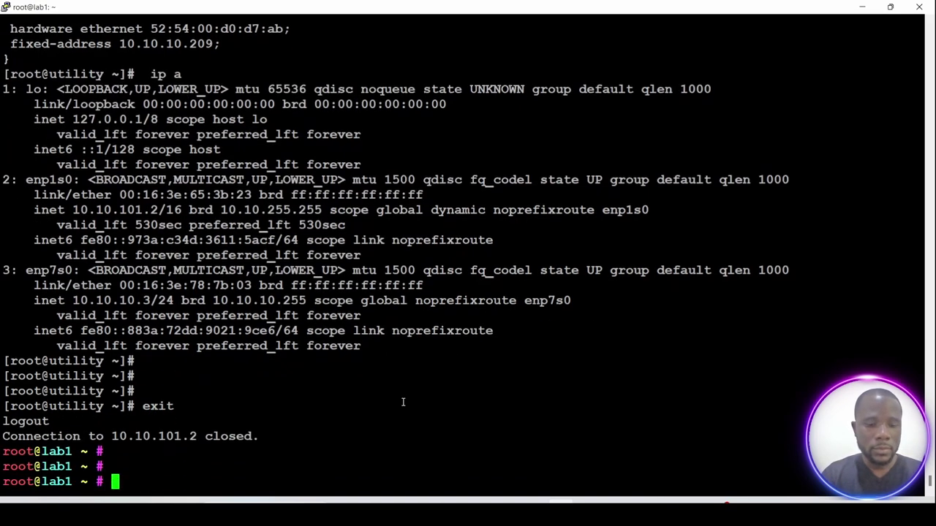
text(cd /home/)
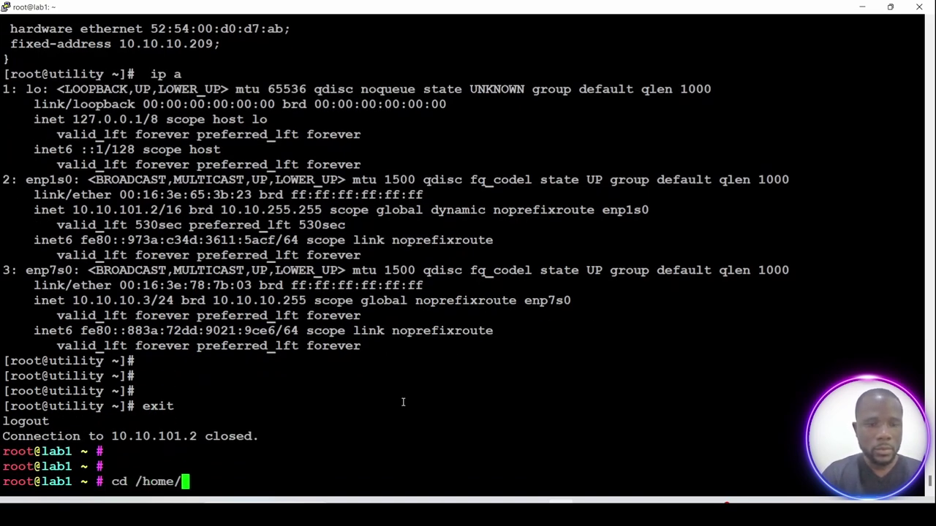
text(iso/)
key(Return)
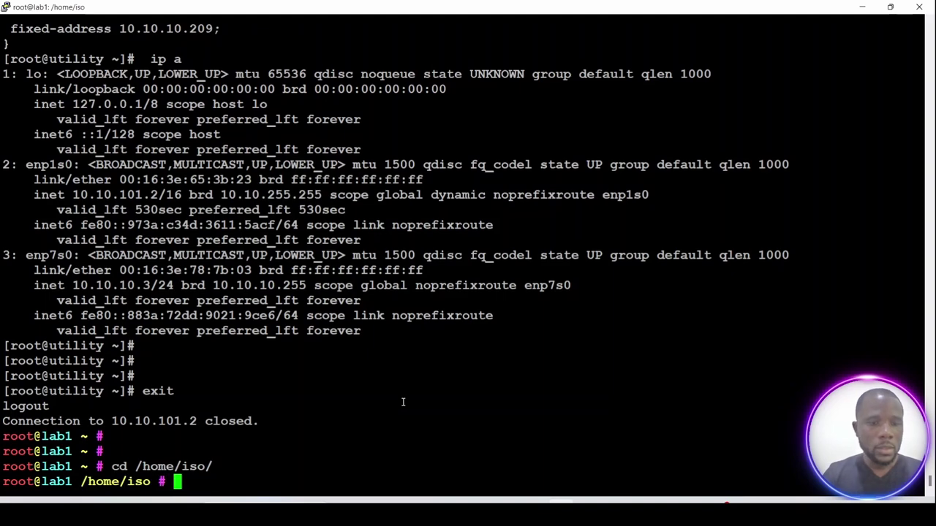
right_click(441, 403)
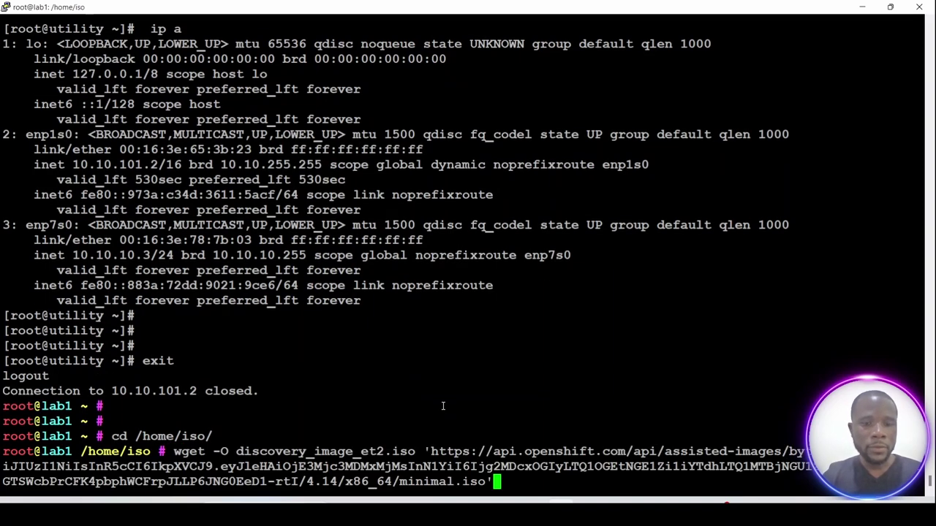
key(Return)
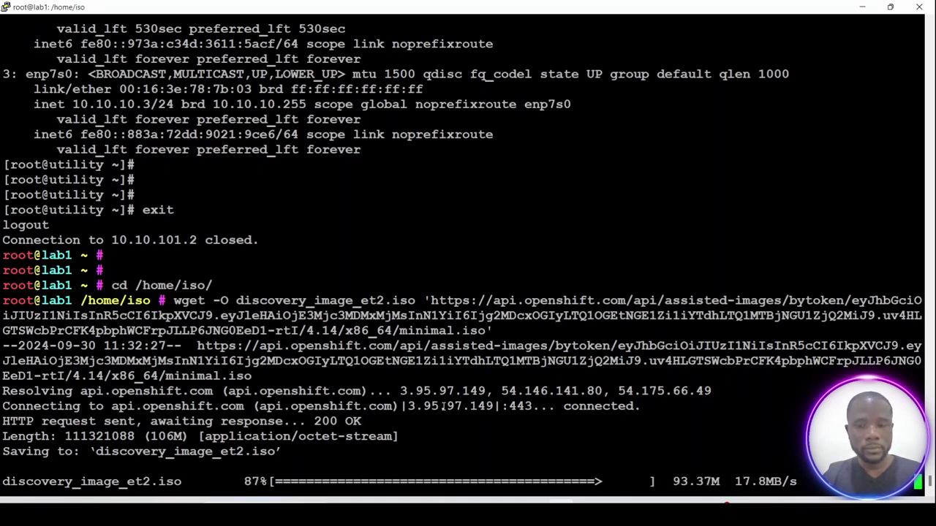
List /home/iso with ls -ltrh to confirm discovery_image_et2.iso is there.
key(Return)
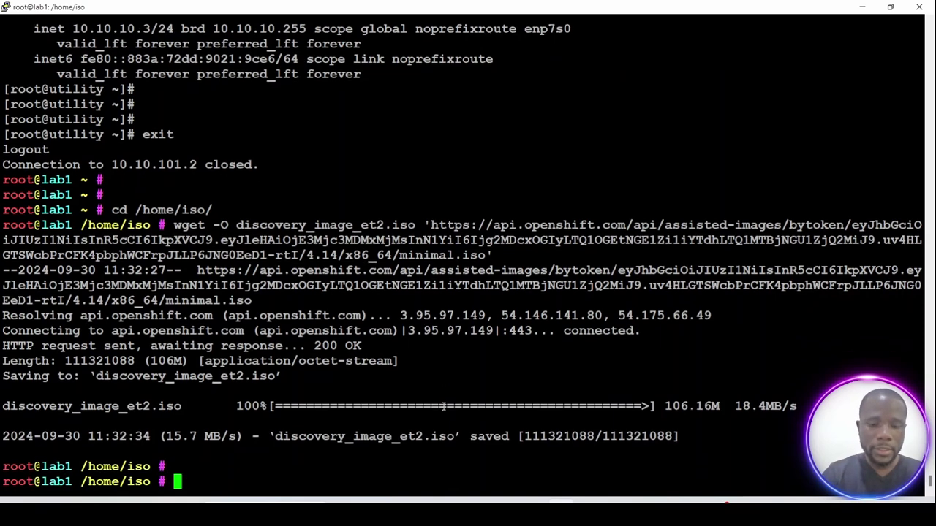
text(ls -ltrh)
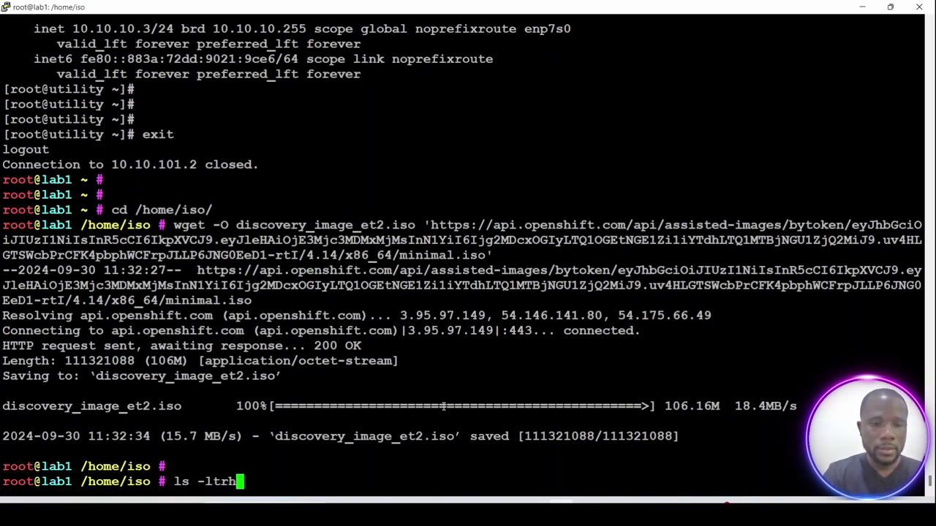
key(Return)
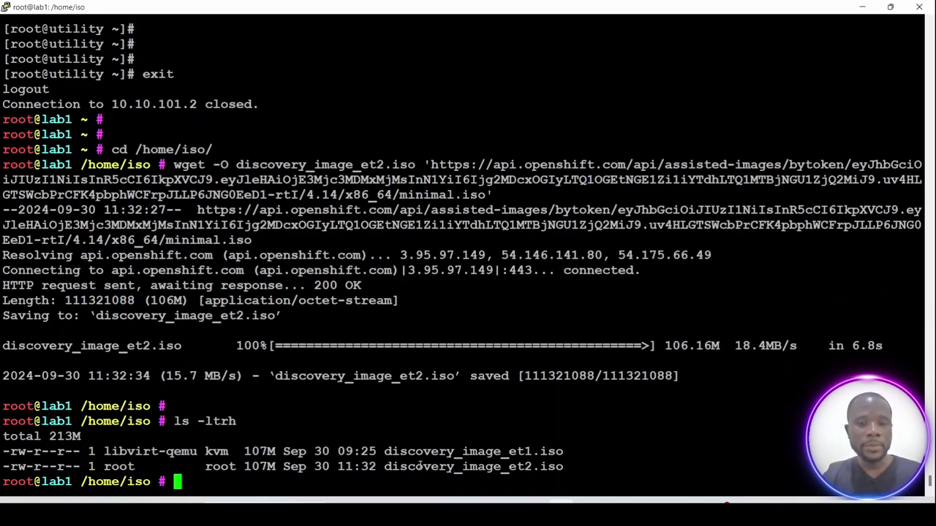
double_click(418, 466)
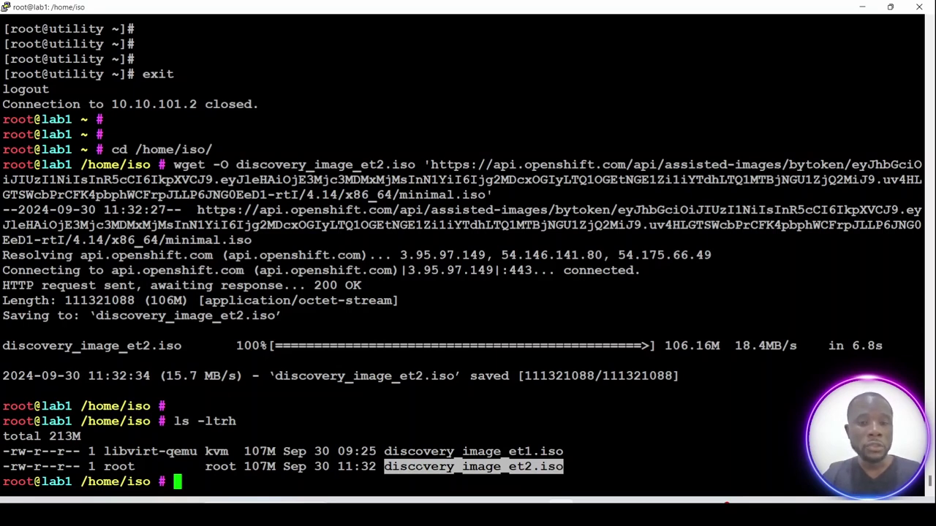
Find VM name ocpsinglenodeet2 and MAC 52:54:00:9b:c0:19 in the virt-install notes.
key(alt+Tab)
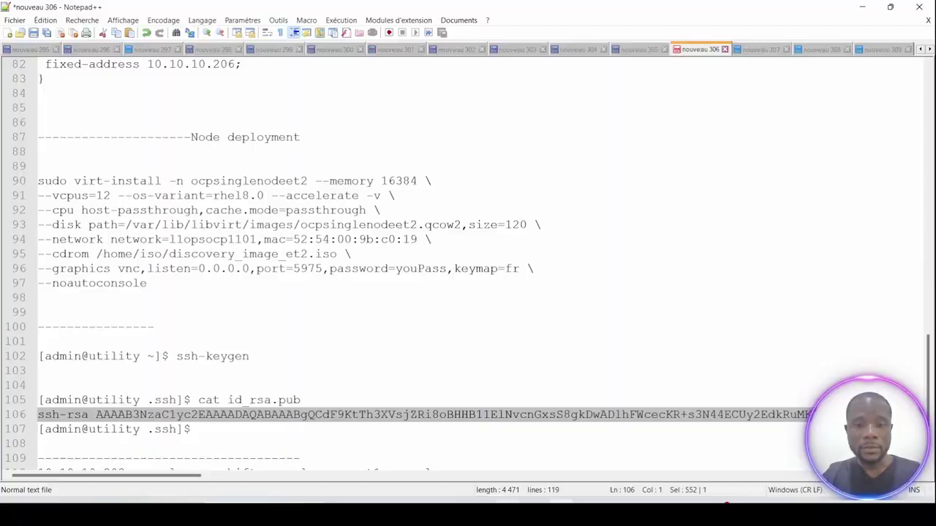
scroll(247, 417, down, 3)
scroll(246, 418, up, 2)
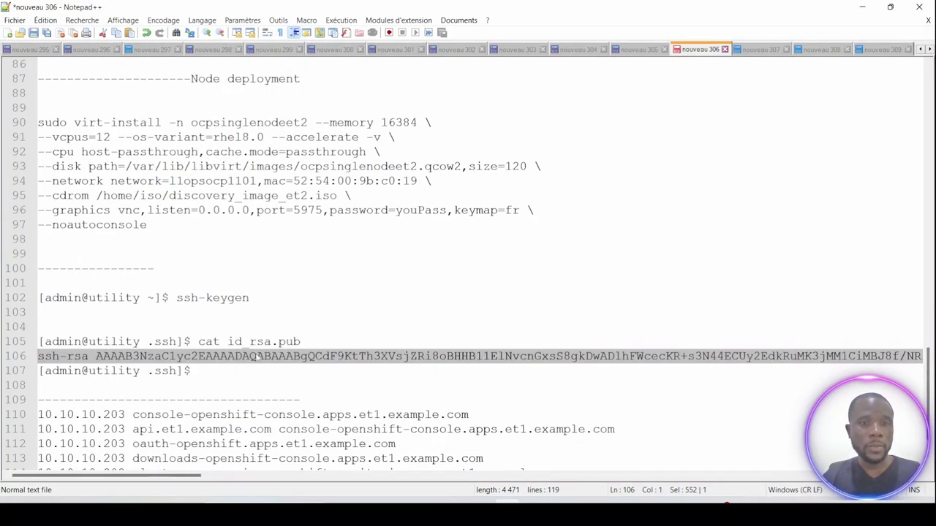
scroll(256, 316, up, 1)
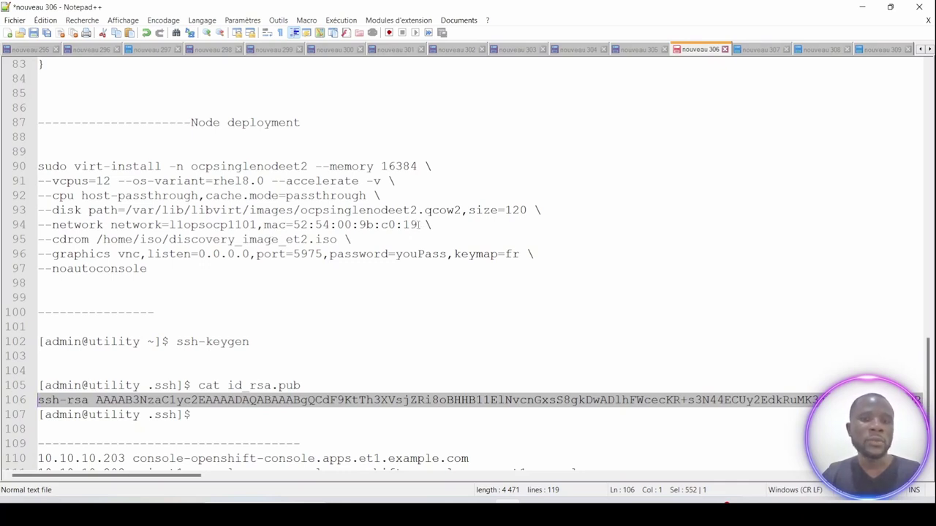
click(418, 224)
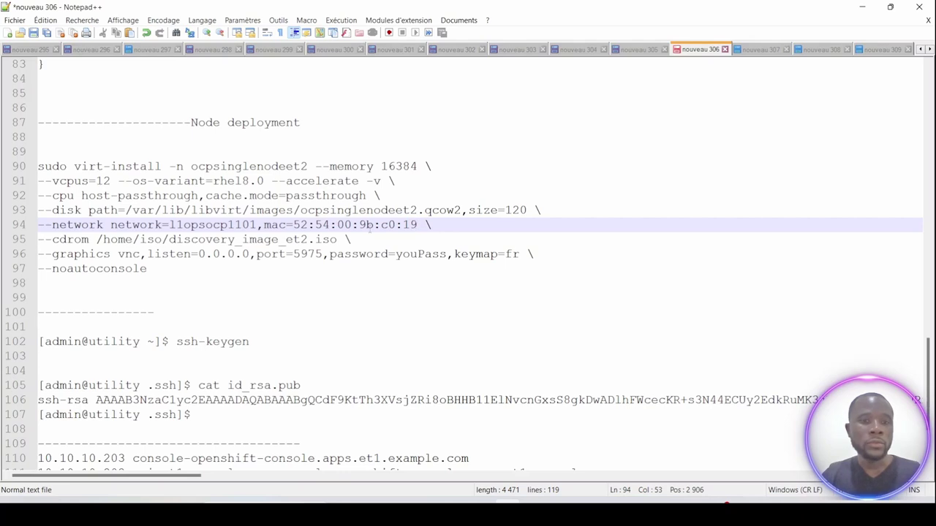
double_click(248, 166)
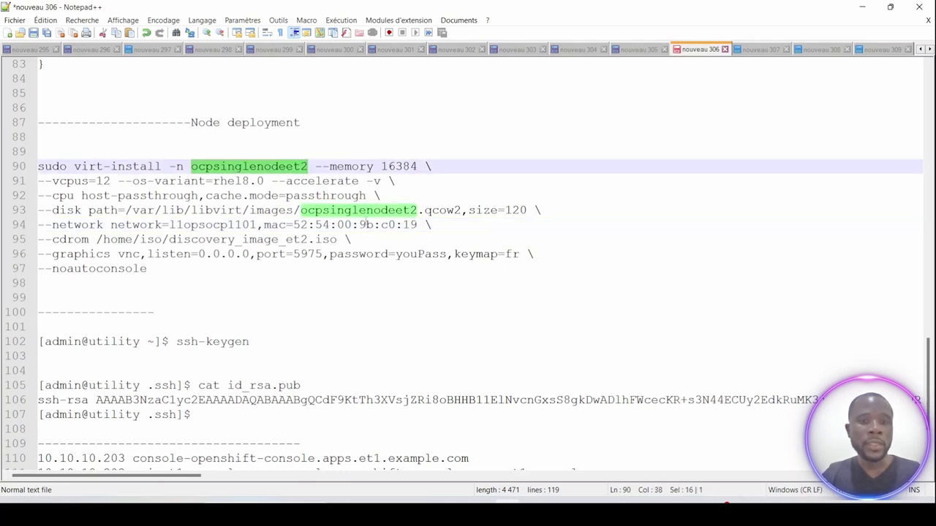
click(382, 224)
drag(419, 224, 293, 225)
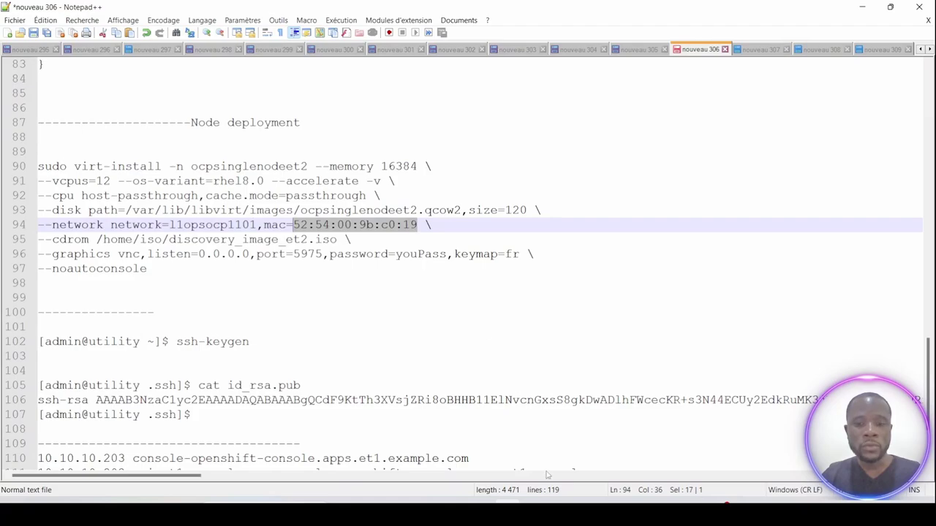
click(559, 510)
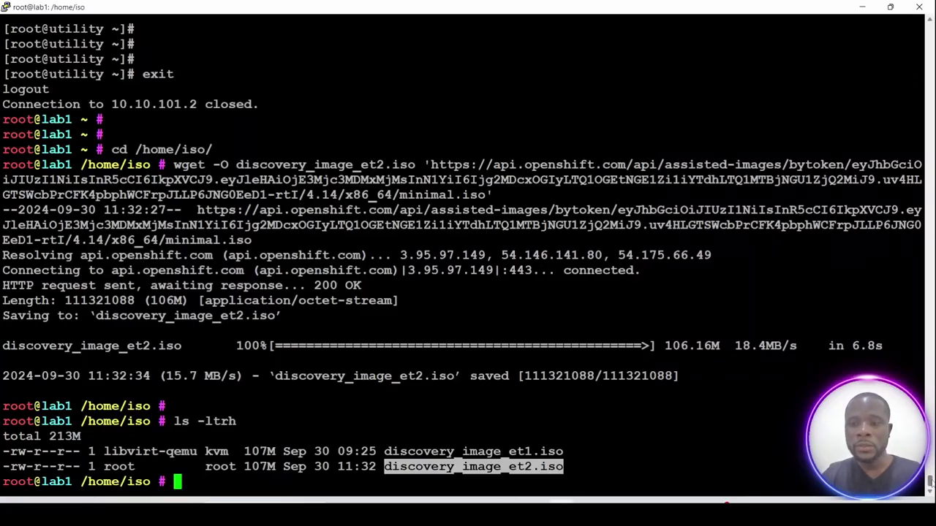
Confirm dhcpd.conf maps master02's MAC 52:54:00:9b:c0:19 to 10.10.10.204.
scroll(468, 252, up, 20)
scroll(468, 253, down, 5)
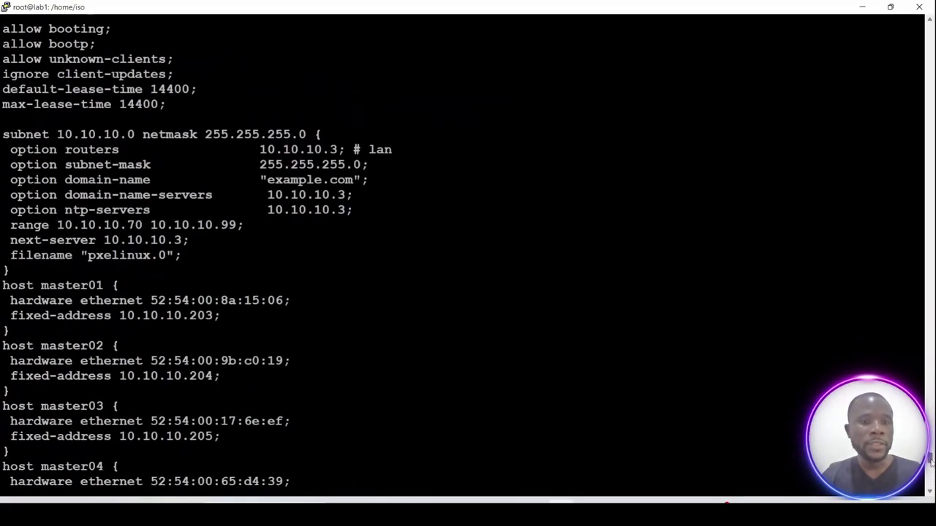
scroll(930, 459, down, 3)
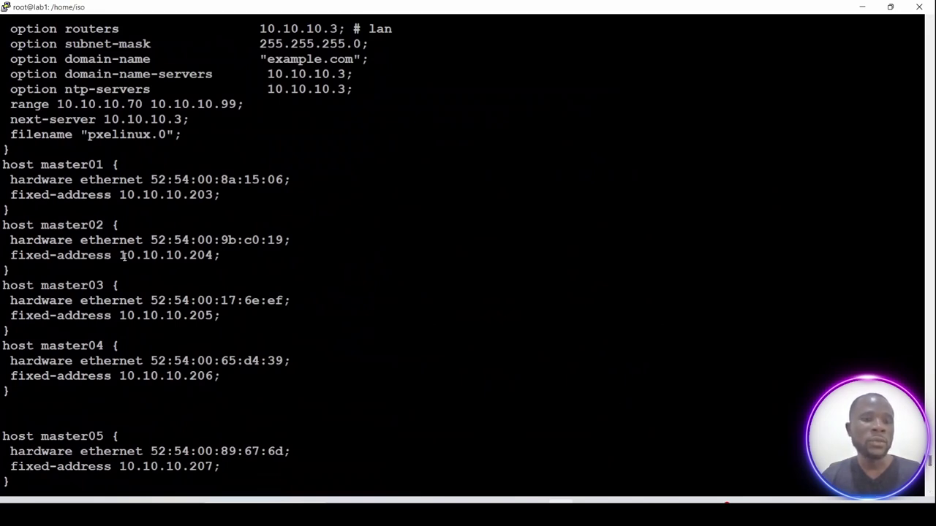
drag(121, 255, 206, 256)
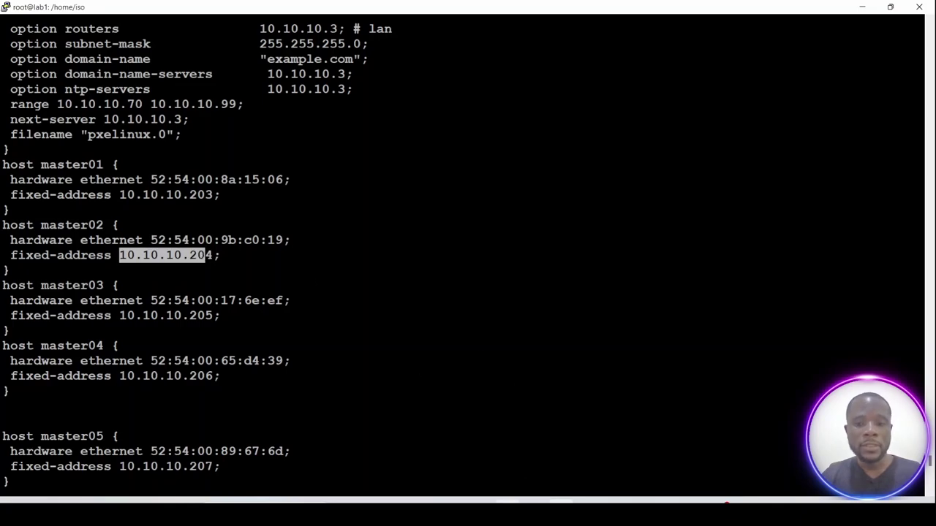
key(alt+Tab)
drag(418, 224, 293, 225)
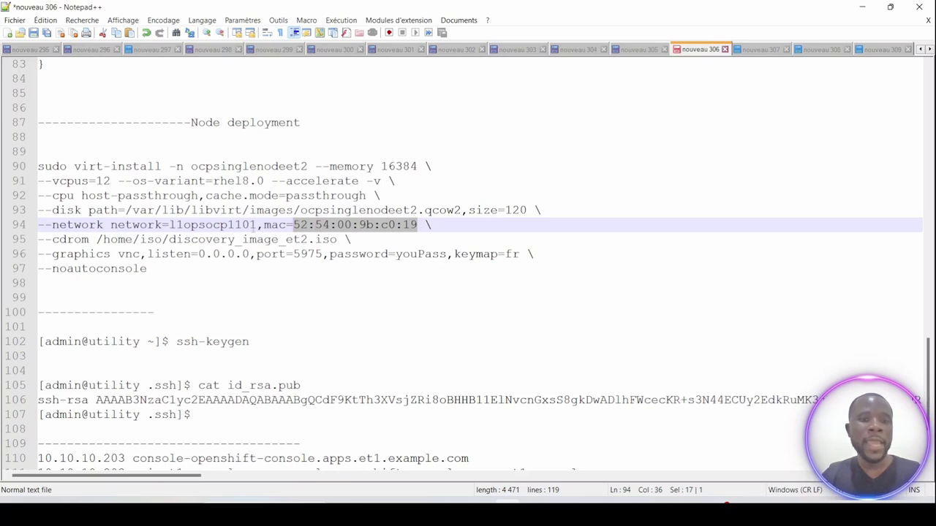
Check the network name llopsocp1101 in the virt-install command against the terminal.
double_click(186, 222)
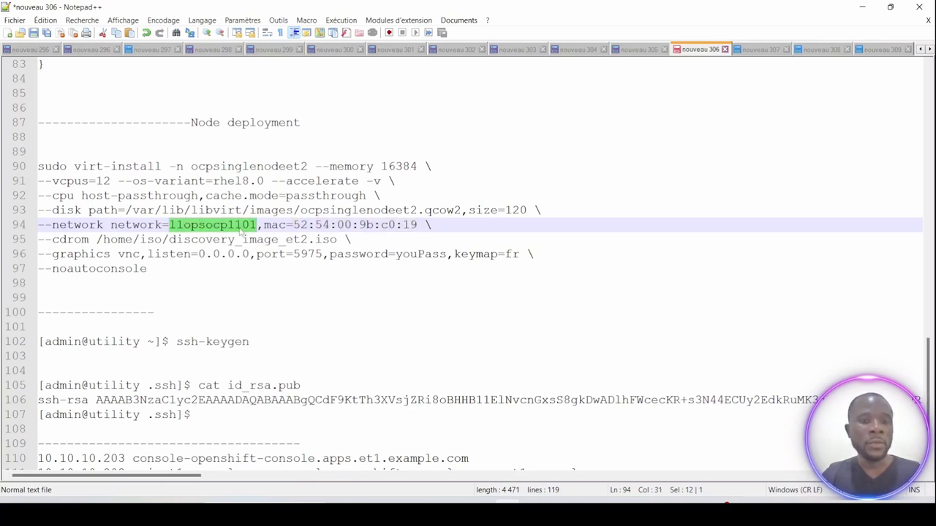
click(207, 225)
double_click(208, 225)
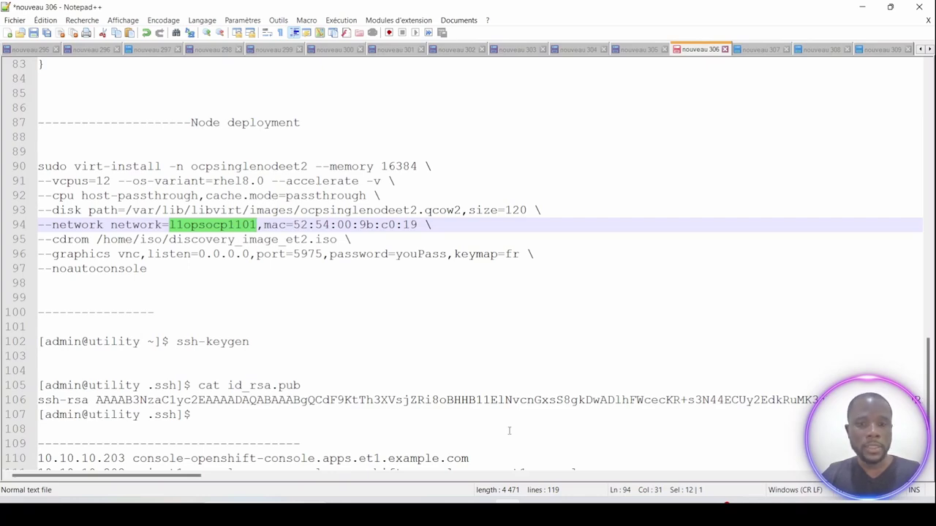
key(alt+Tab)
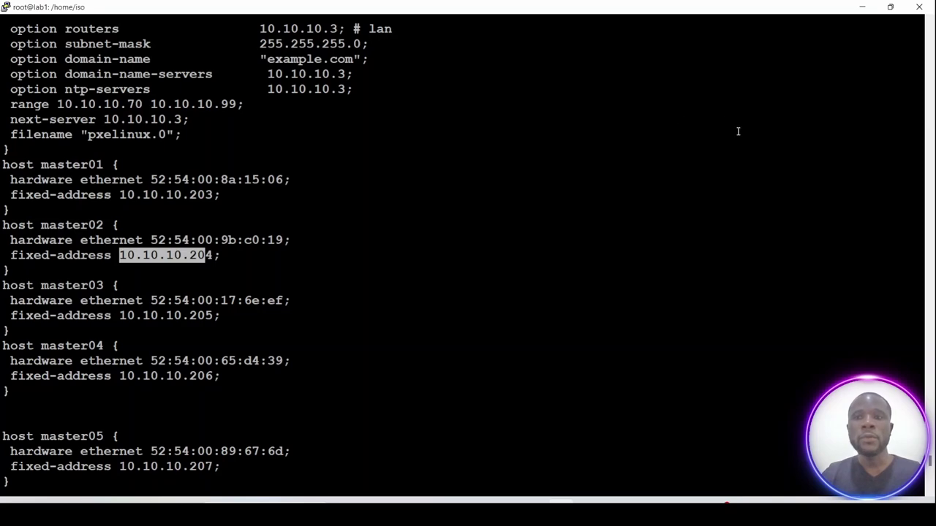
click(862, 9)
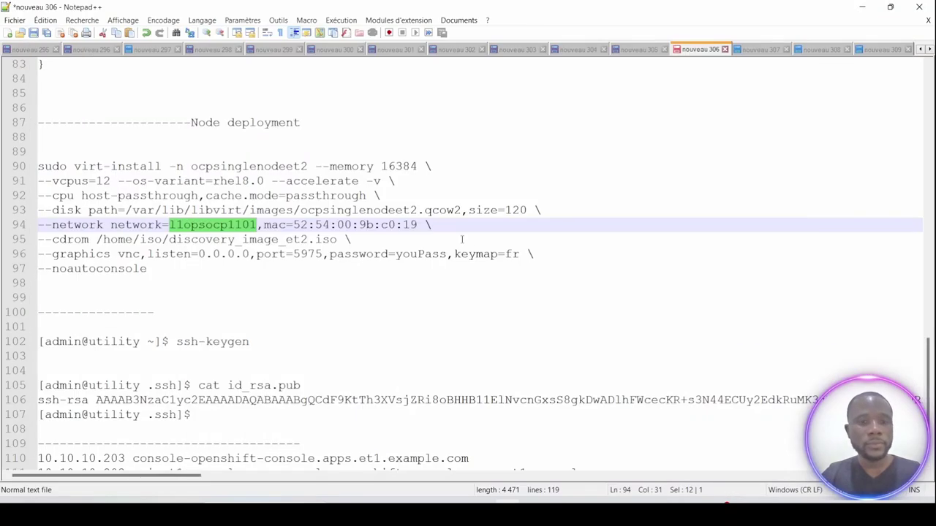
Copy the full virt-install command from lines 90–97 with Copier.
drag(163, 269, 38, 167)
right_click(71, 162)
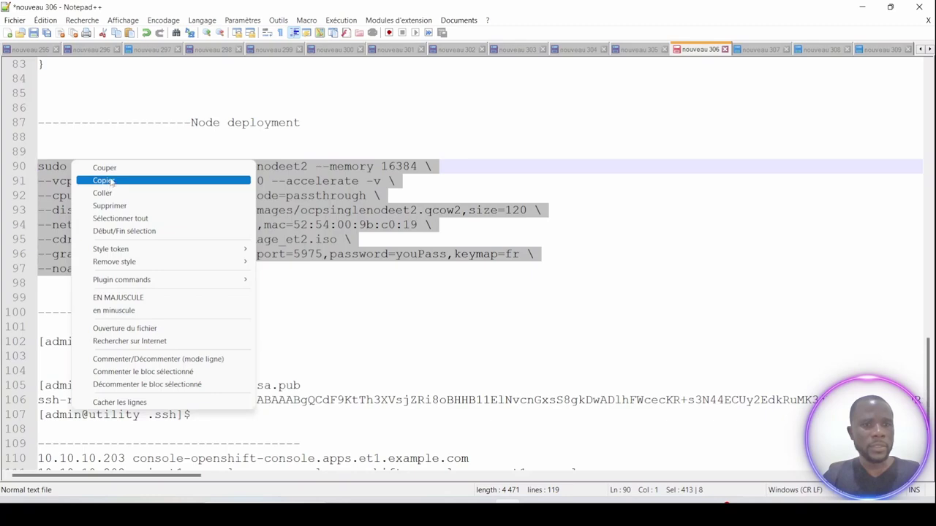
click(106, 180)
click(561, 504)
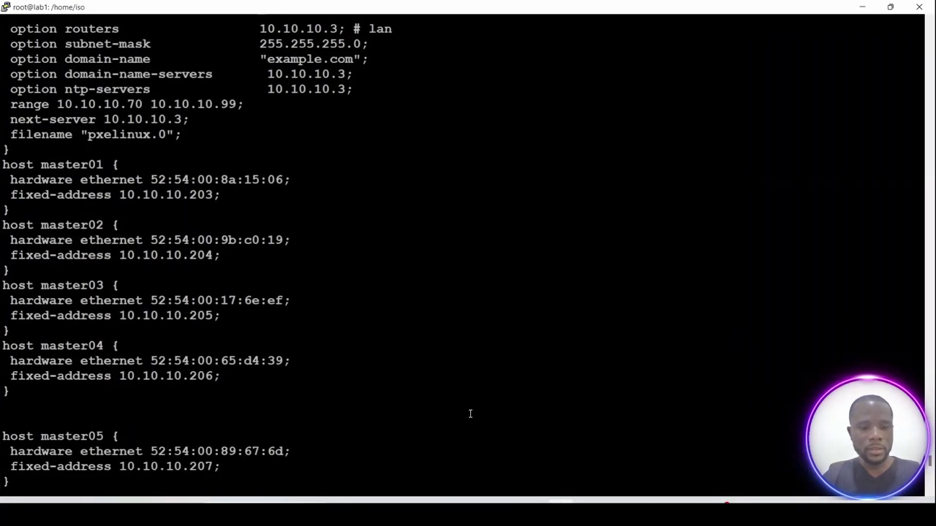
Run virsh net-list to confirm llopsocp1101 is active and set to autostart.
scroll(470, 413, down, 10)
key(Return)
key(Return)
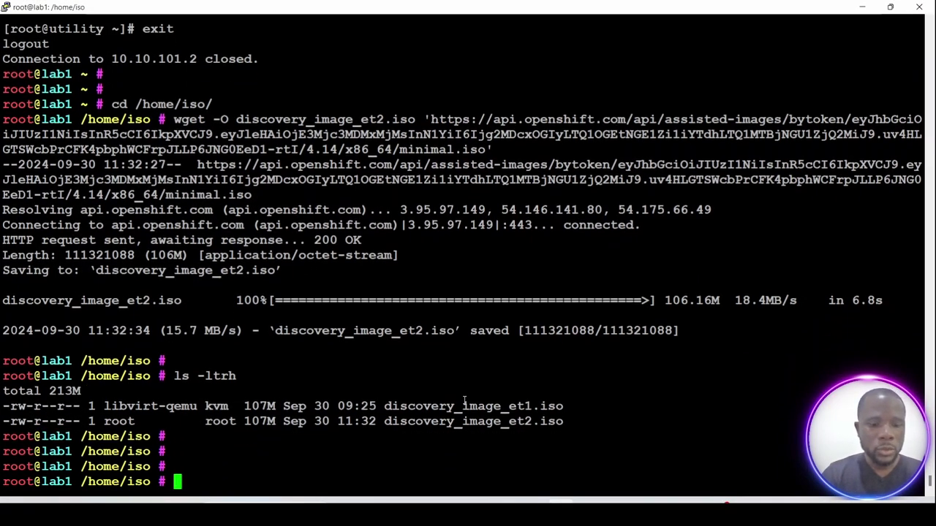
text(virsh )
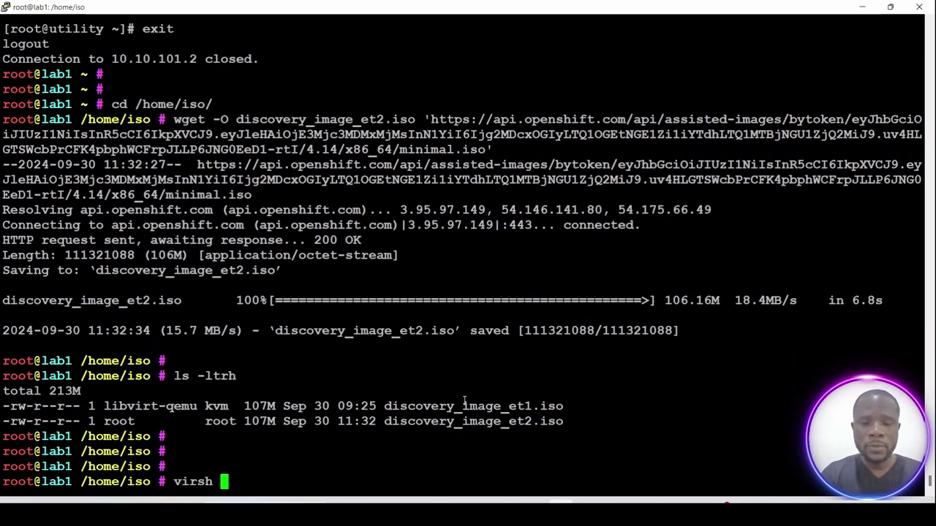
text(net)
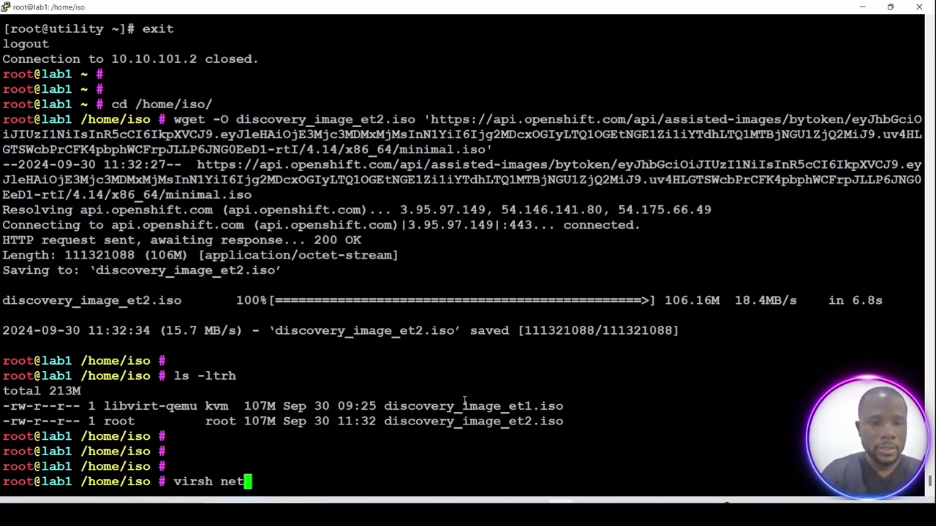
text(-)
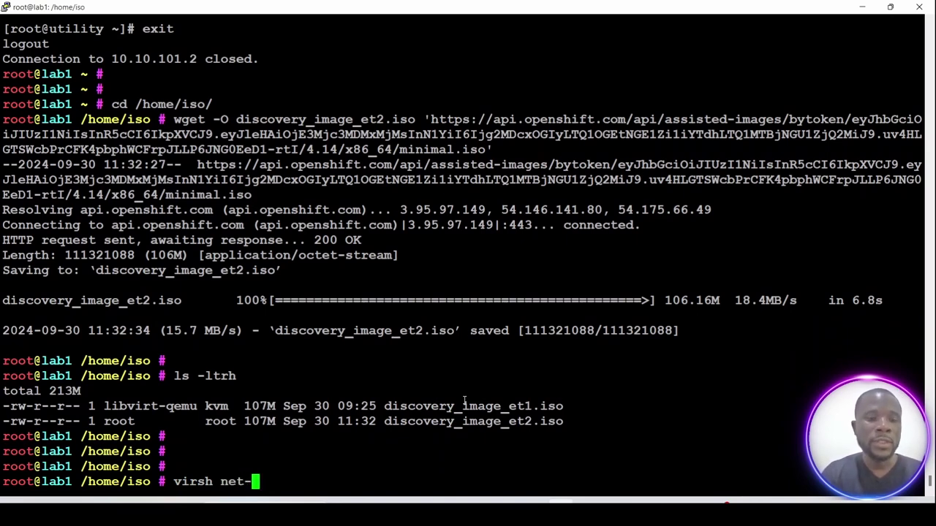
text(list)
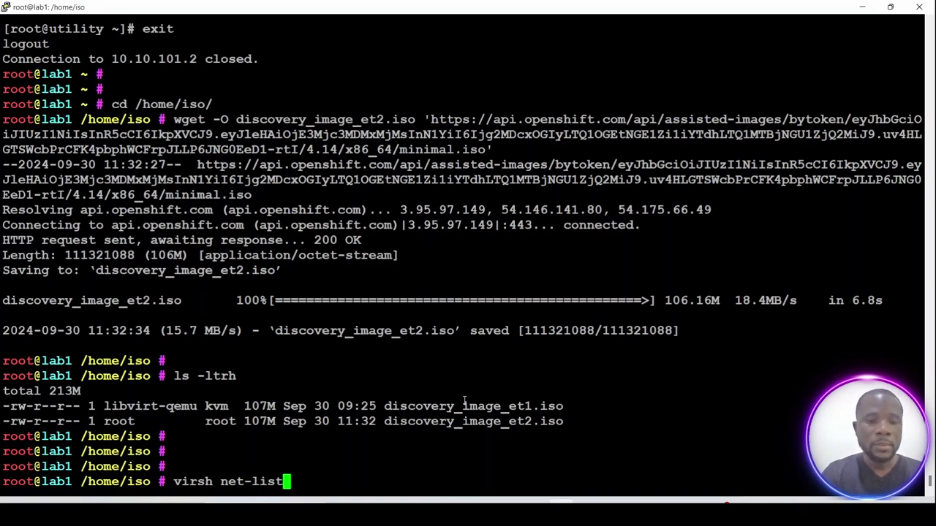
key(Return)
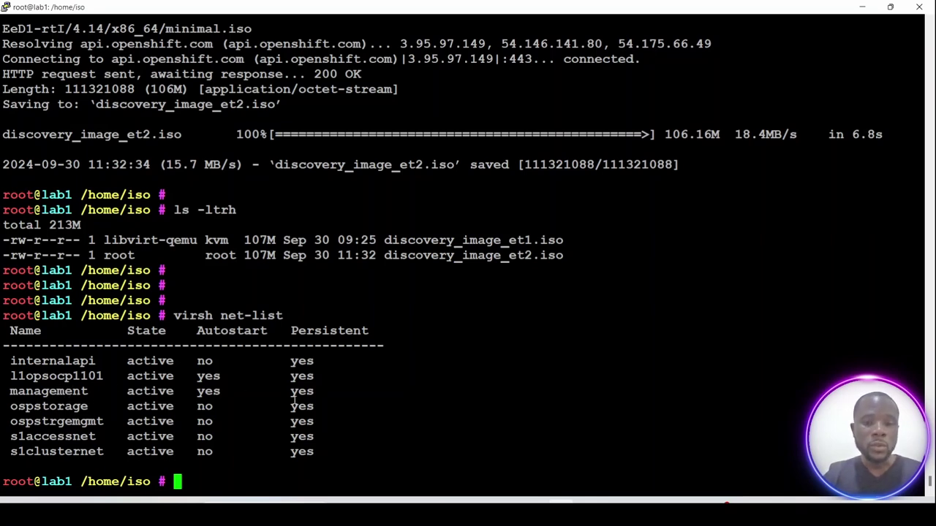
Paste the virt-install command, verify name ocpsinglenodeet2 and VNC port 5975, and run it.
right_click(282, 457)
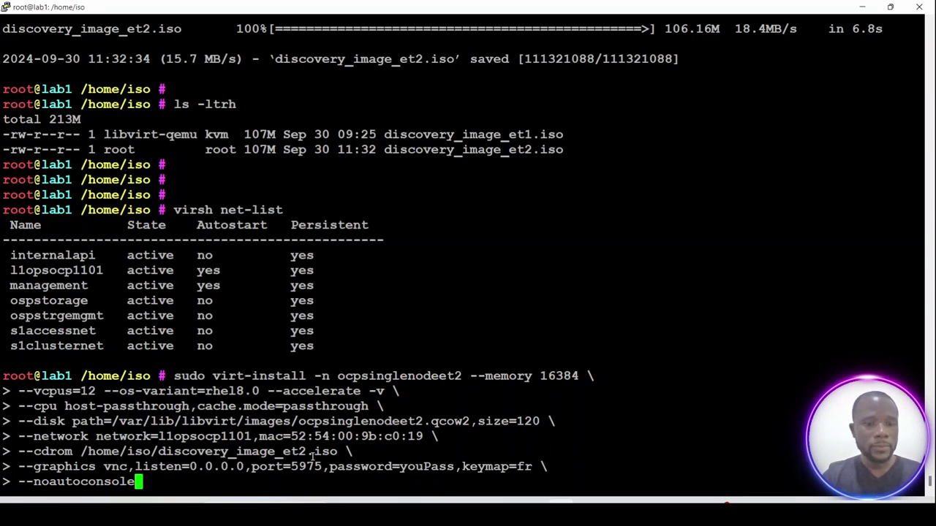
double_click(305, 468)
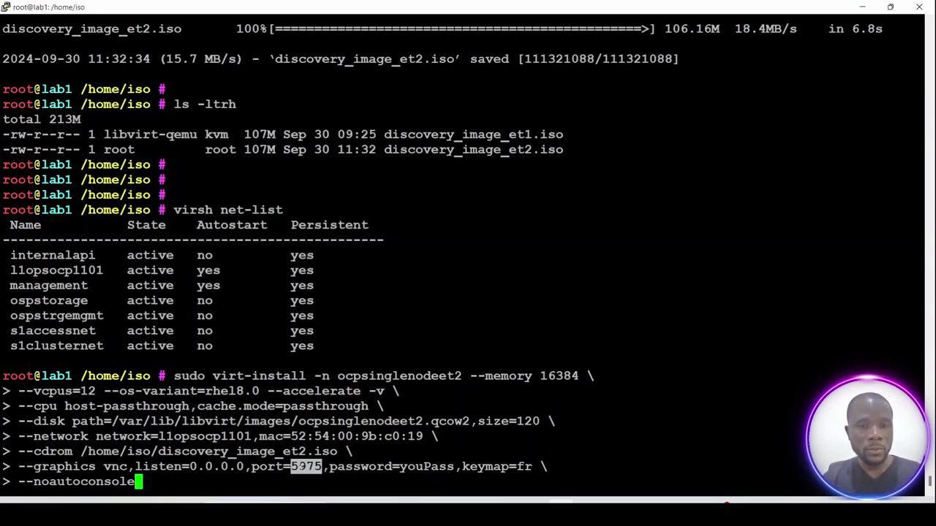
double_click(387, 375)
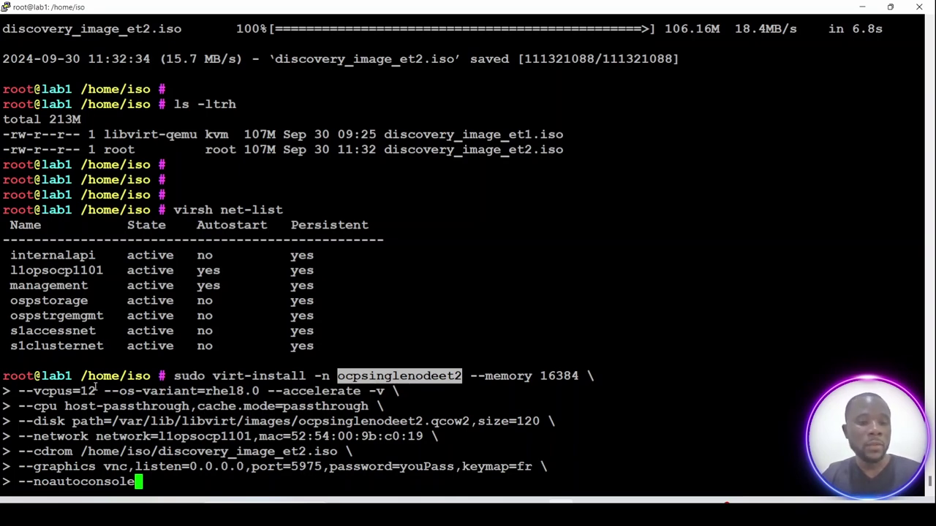
drag(21, 376, 120, 376)
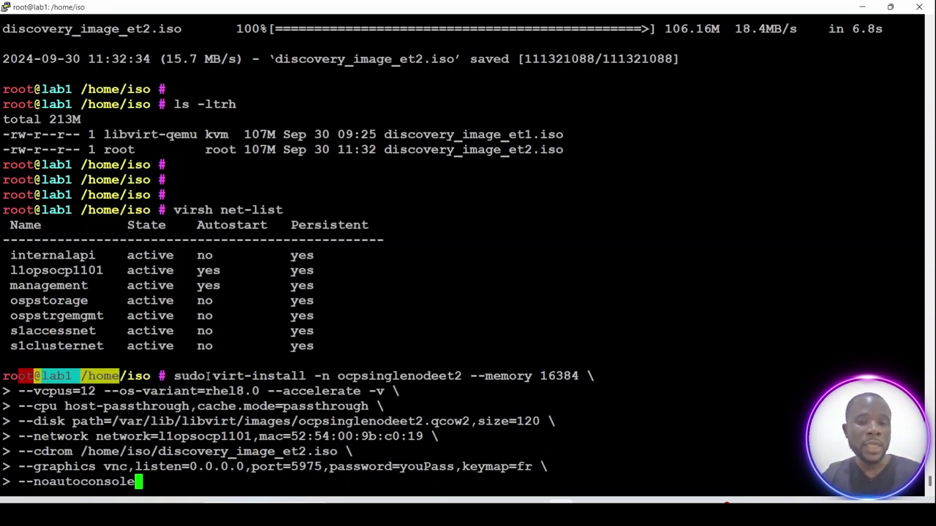
double_click(374, 376)
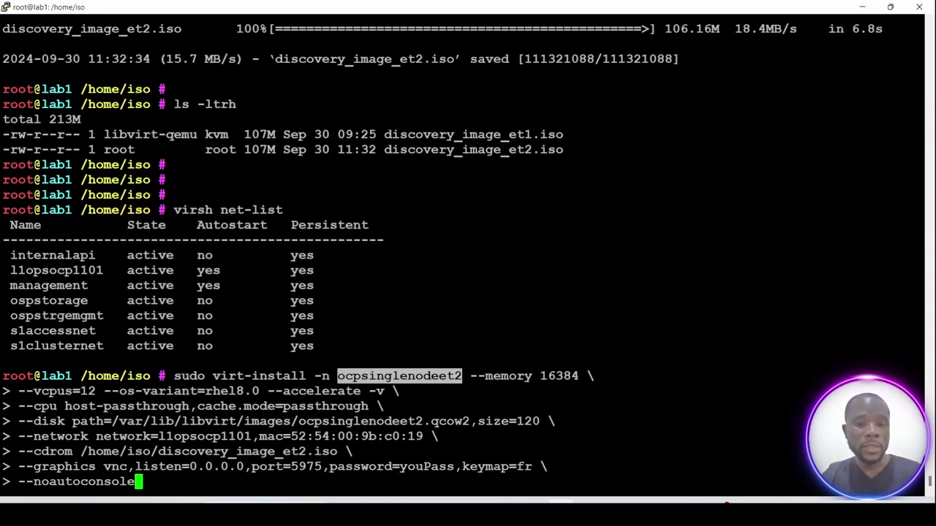
drag(292, 467, 313, 466)
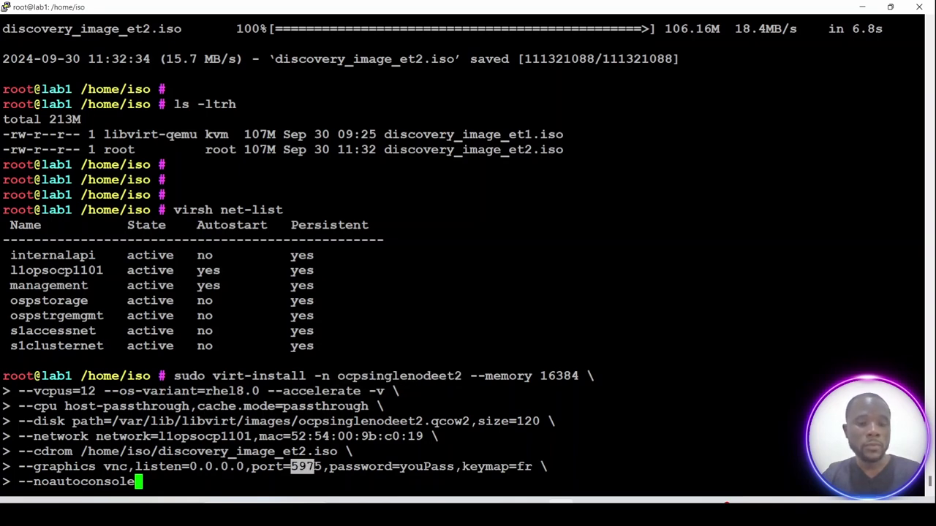
drag(18, 376, 151, 376)
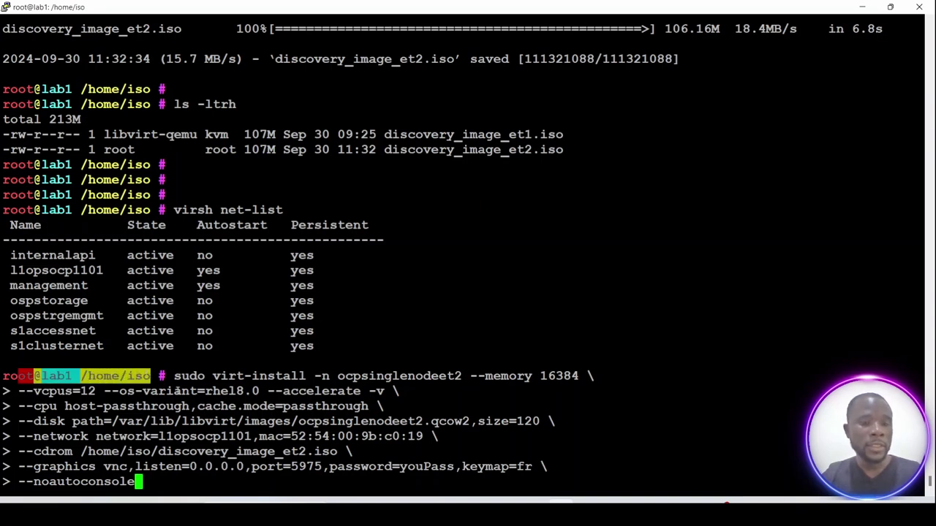
drag(290, 467, 323, 467)
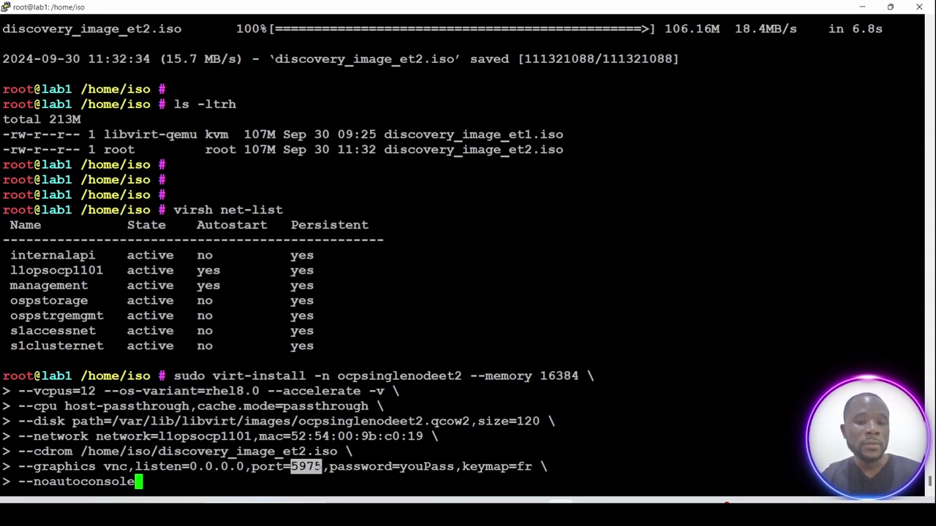
drag(336, 376, 446, 376)
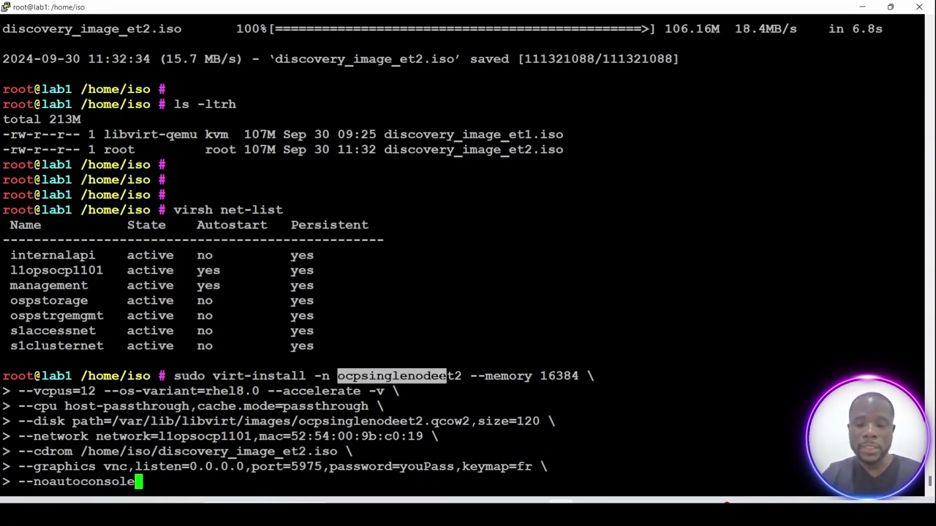
key(Return)
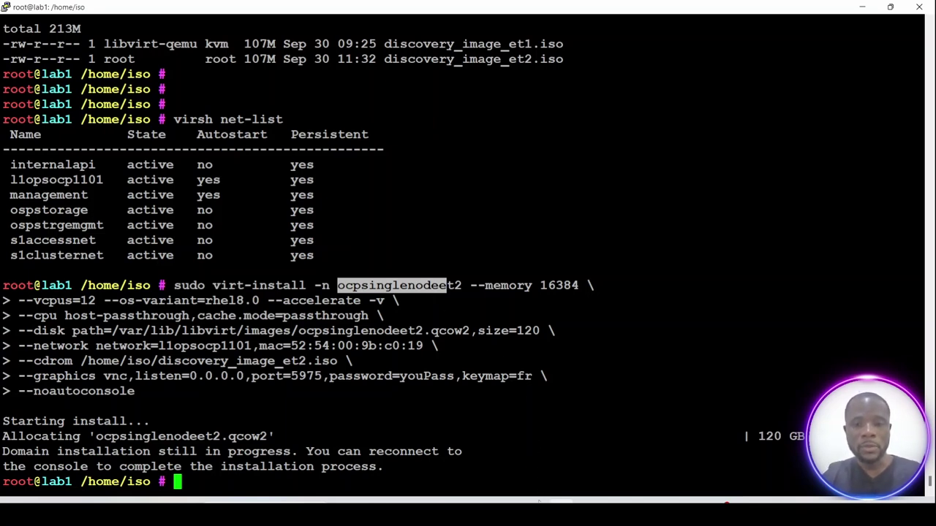
Close the Add host dialog and scroll down to the empty et2 host inventory.
mouse_move(533, 505)
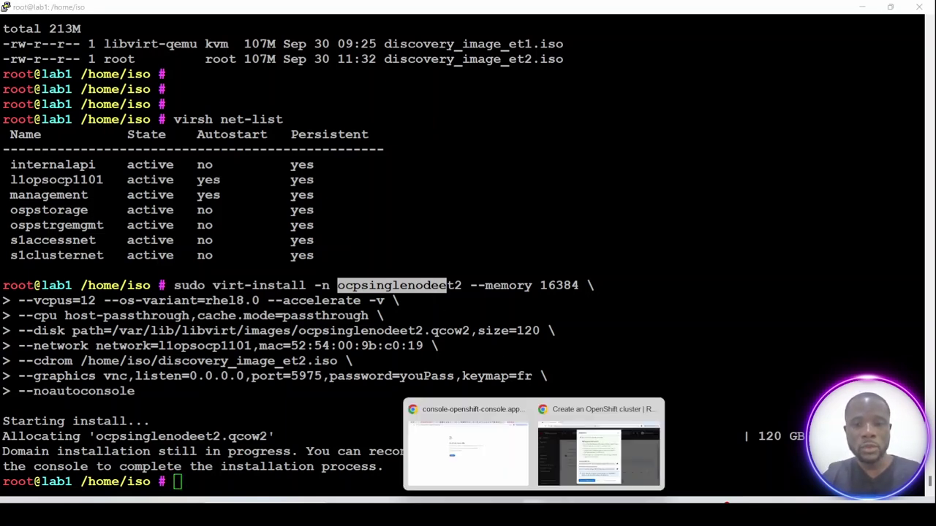
click(570, 467)
click(613, 93)
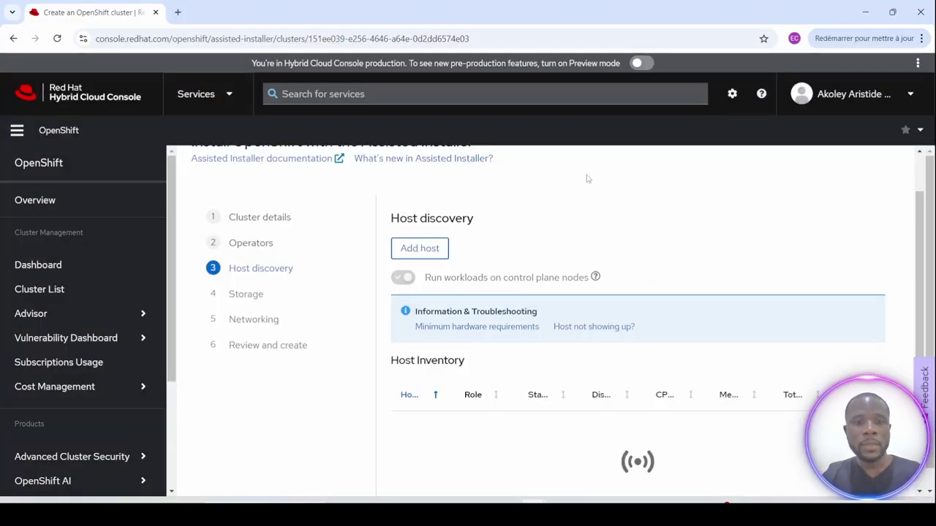
scroll(687, 404, down, 1)
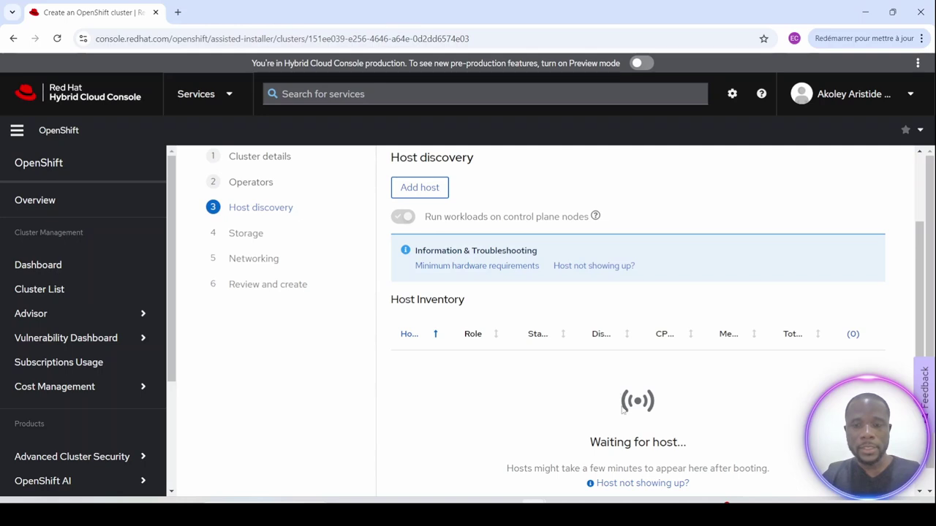
Check the new VM's VNC port 5975 in the virt-install output.
click(658, 439)
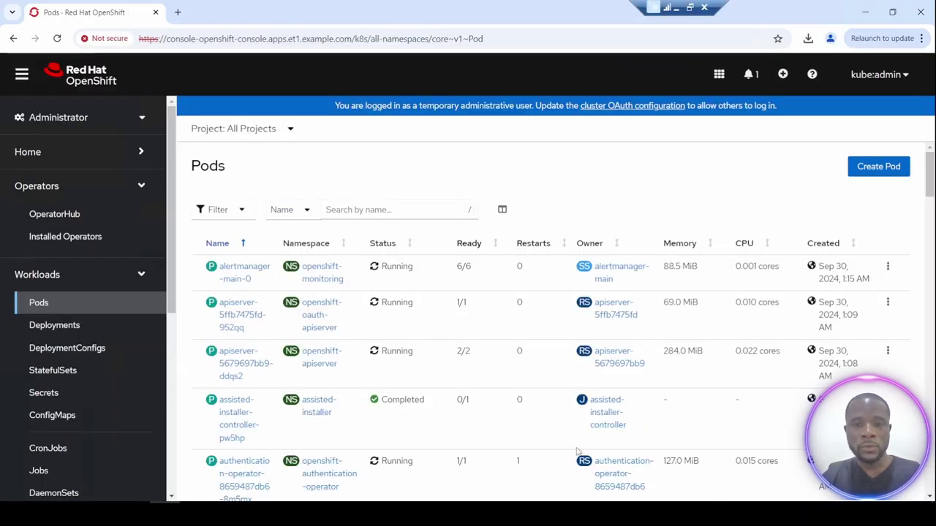
key(alt+Tab)
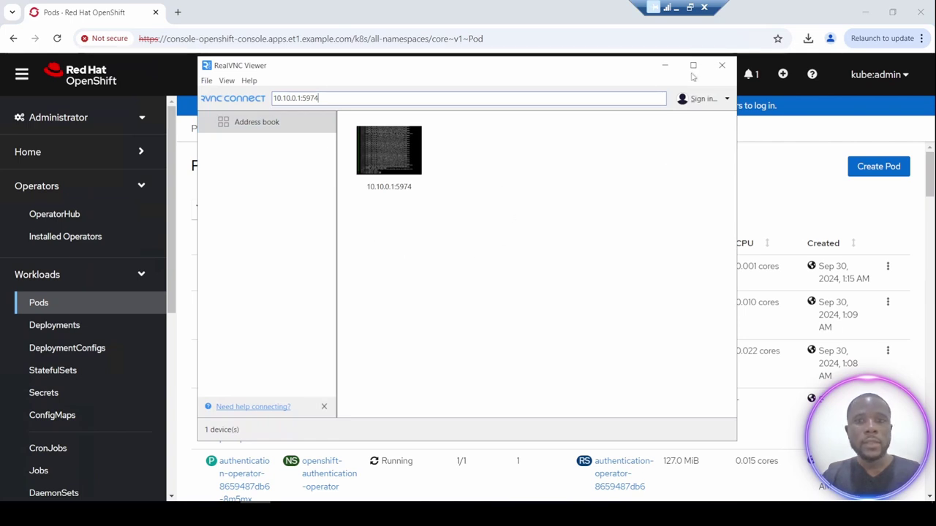
click(678, 7)
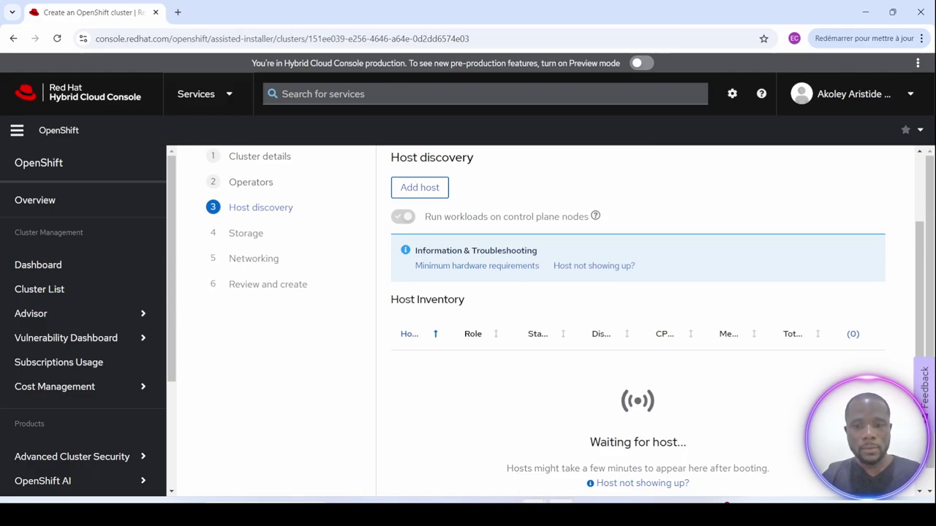
key(alt+Tab)
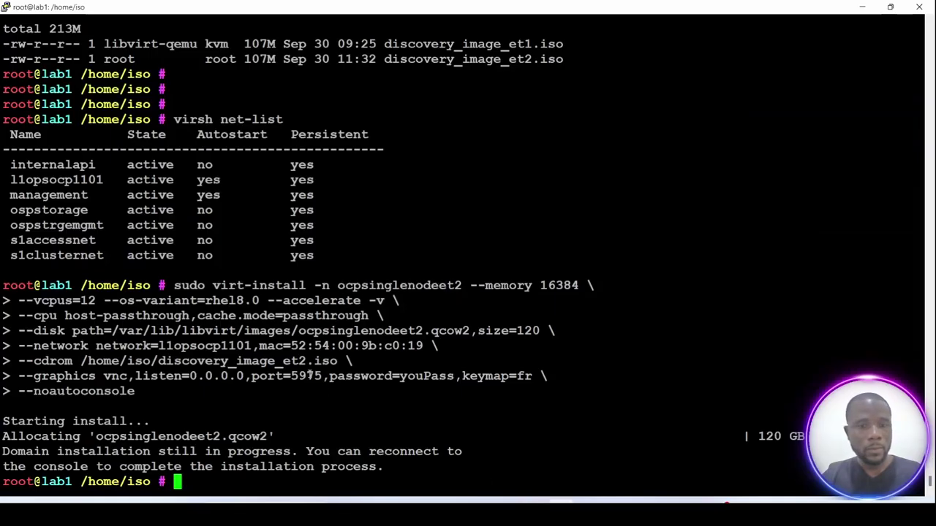
double_click(310, 375)
key(alt+Tab)
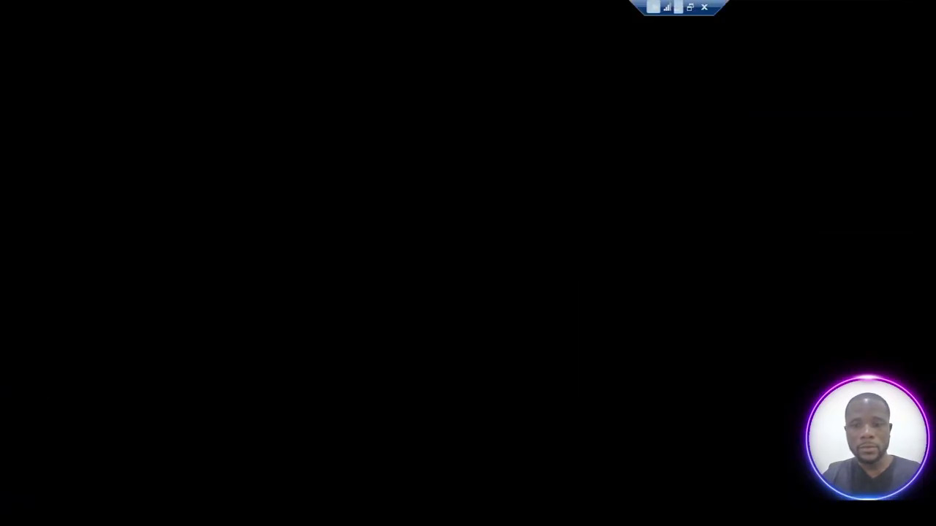
Change the VNC address from 10.10.0.1:5974 to 10.10.0.1:5975 and connect.
drag(319, 97, 315, 98)
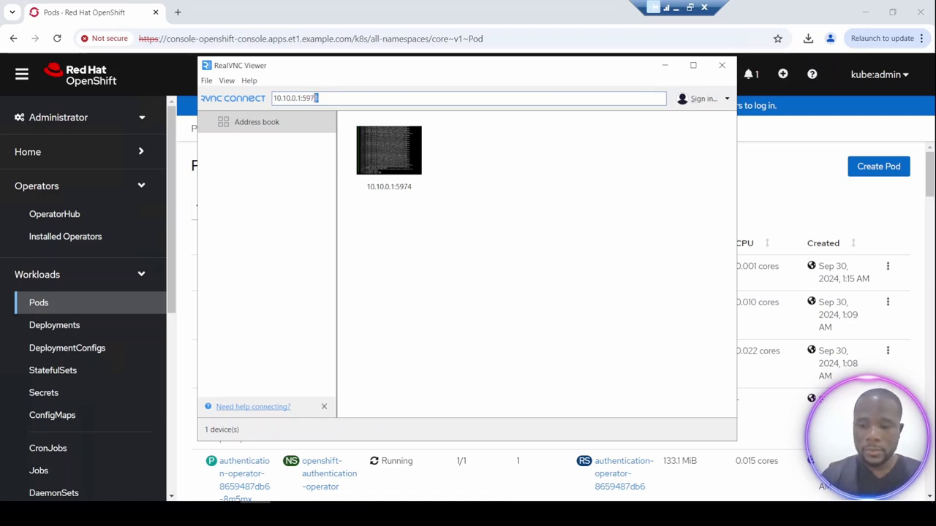
text(5)
click(299, 97)
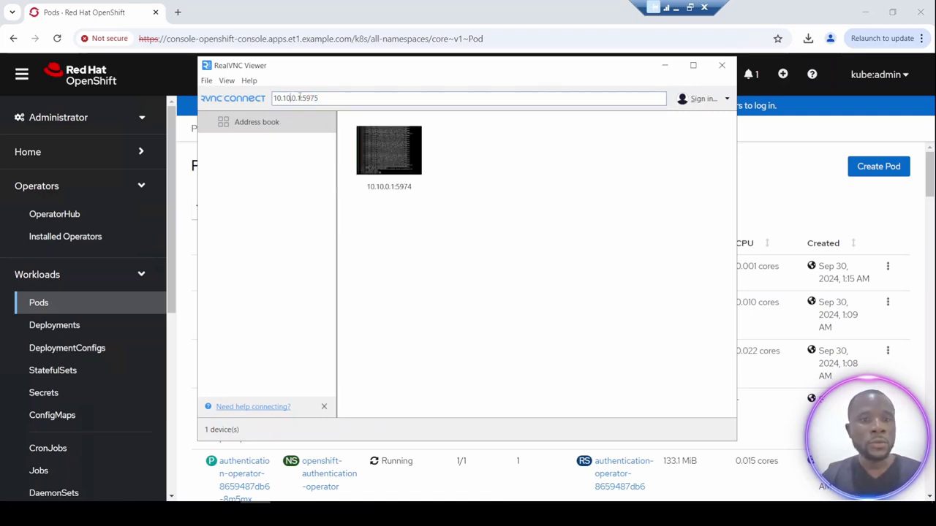
drag(299, 97, 272, 97)
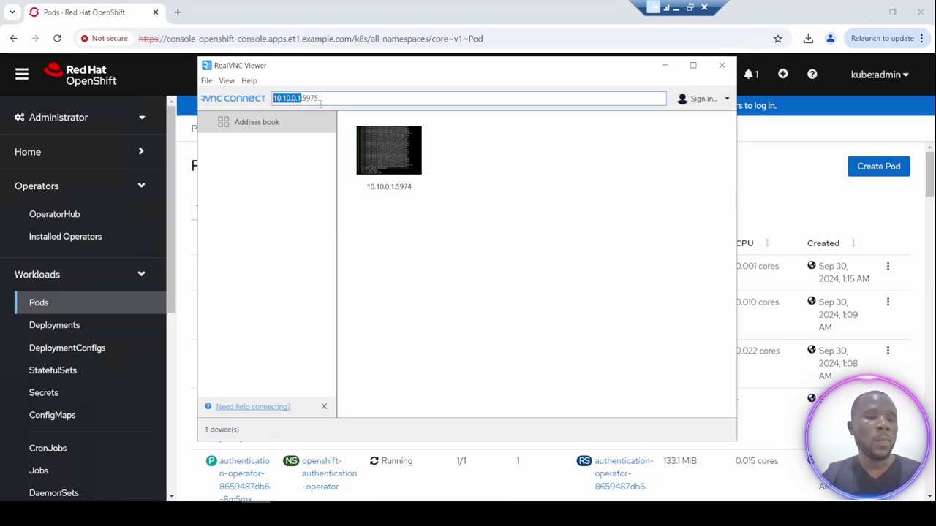
key(Return)
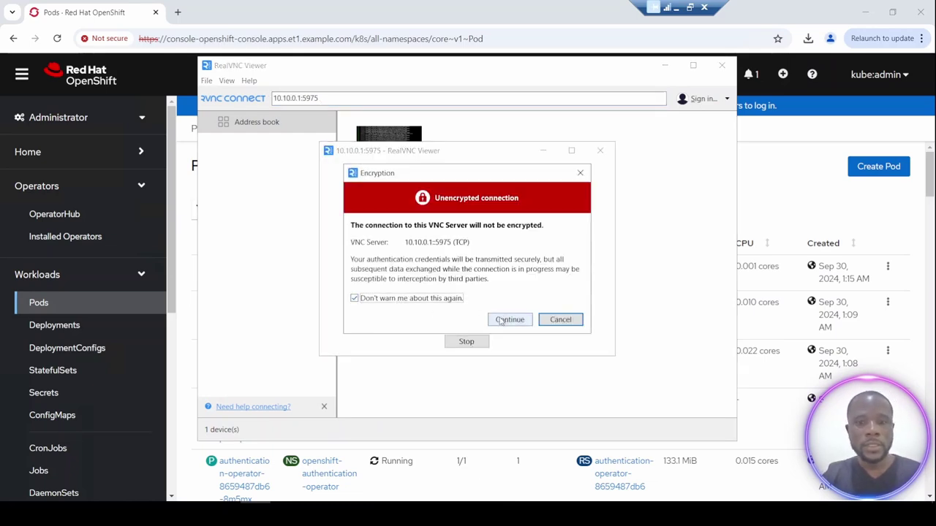
Accept the unencrypted-connection warning and sign in with the VNC password from the virt-install command.
click(508, 321)
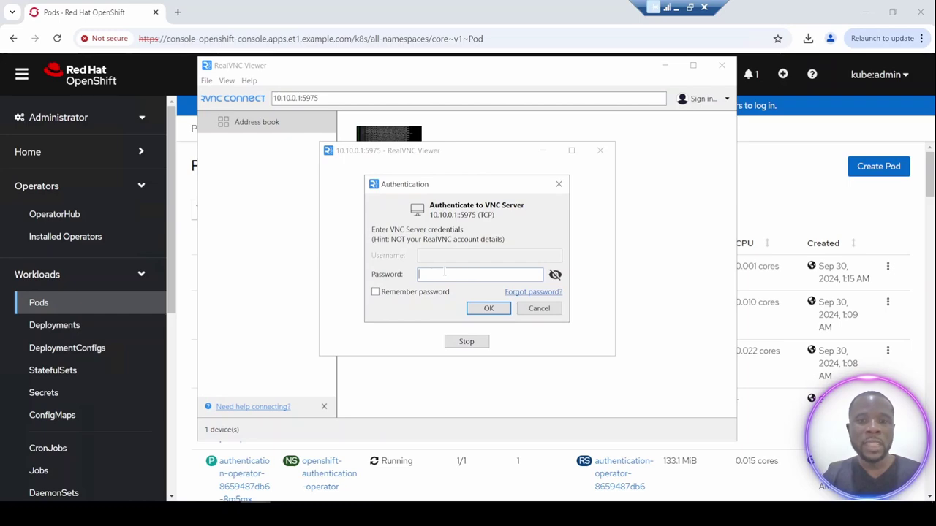
click(671, 7)
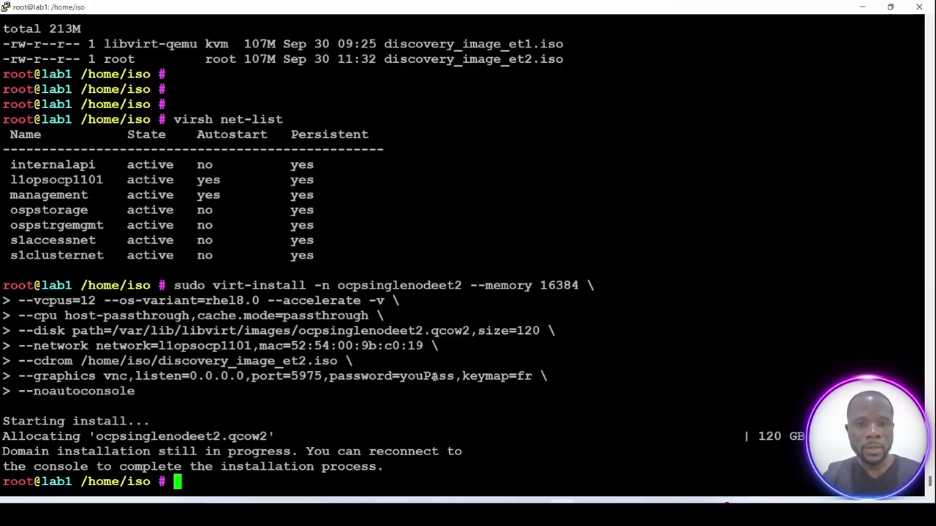
double_click(434, 376)
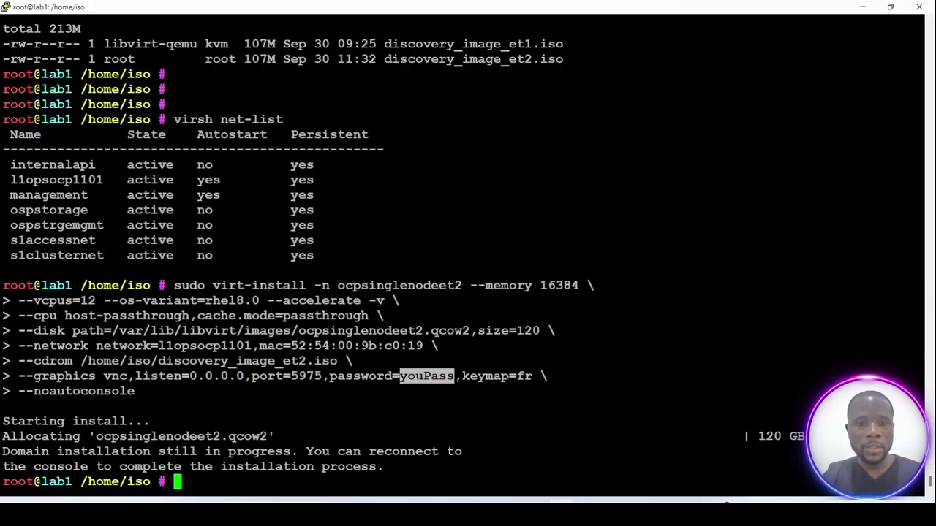
click(667, 501)
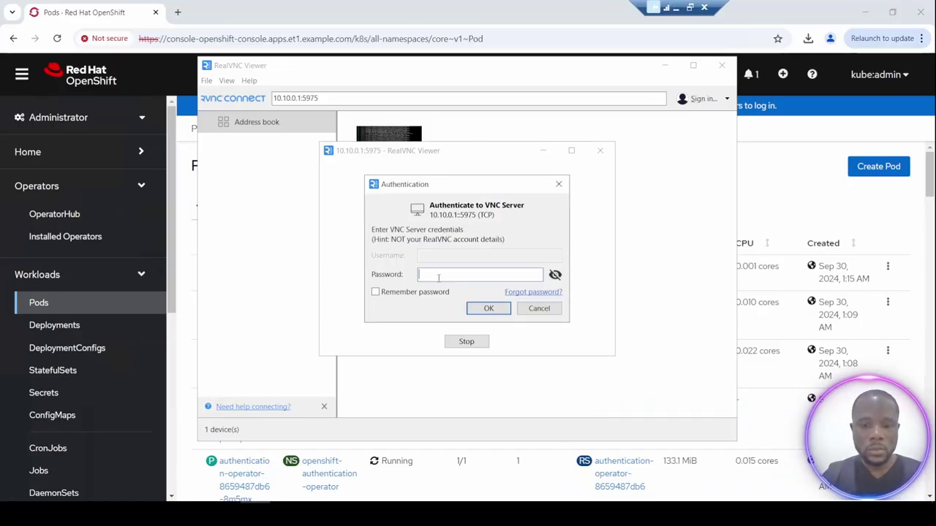
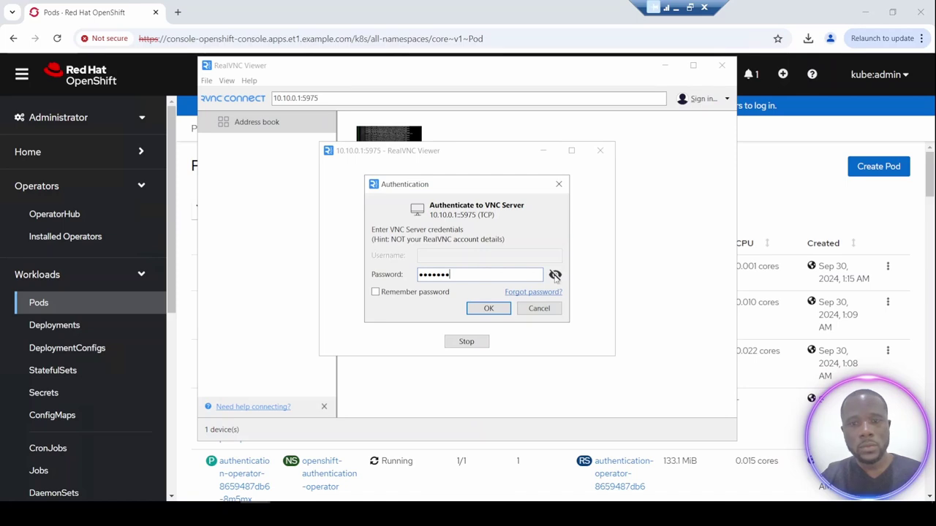
click(555, 275)
click(487, 310)
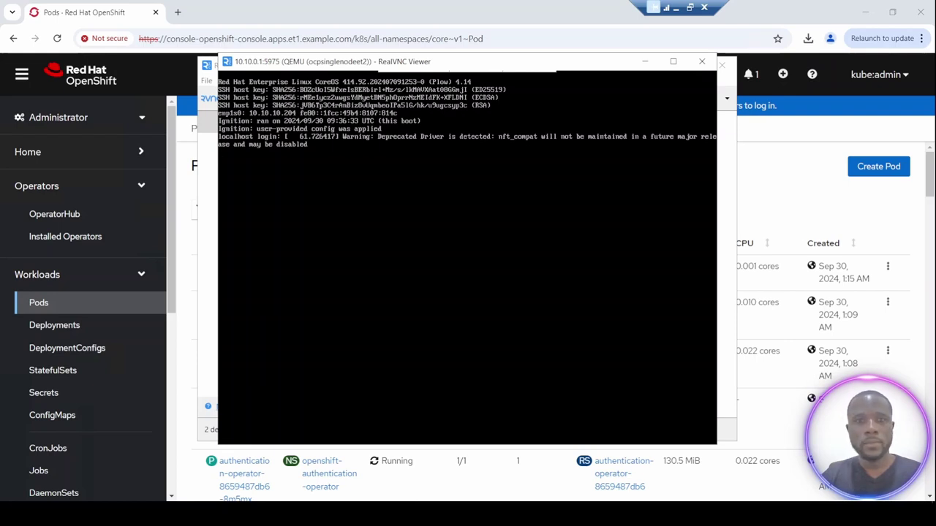
Return to the Chrome Host discovery page, where host 52-54-00-9b-c0-19 shows as Ready.
click(675, 7)
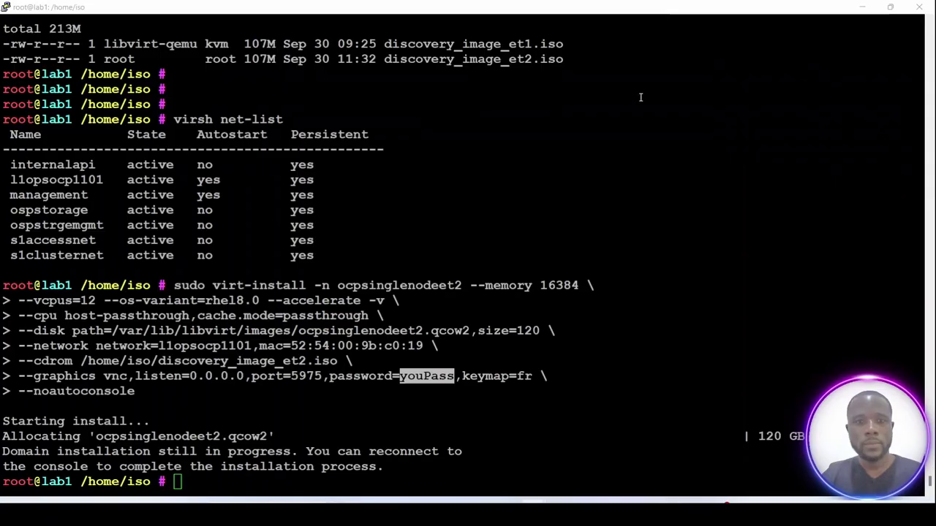
mouse_move(533, 502)
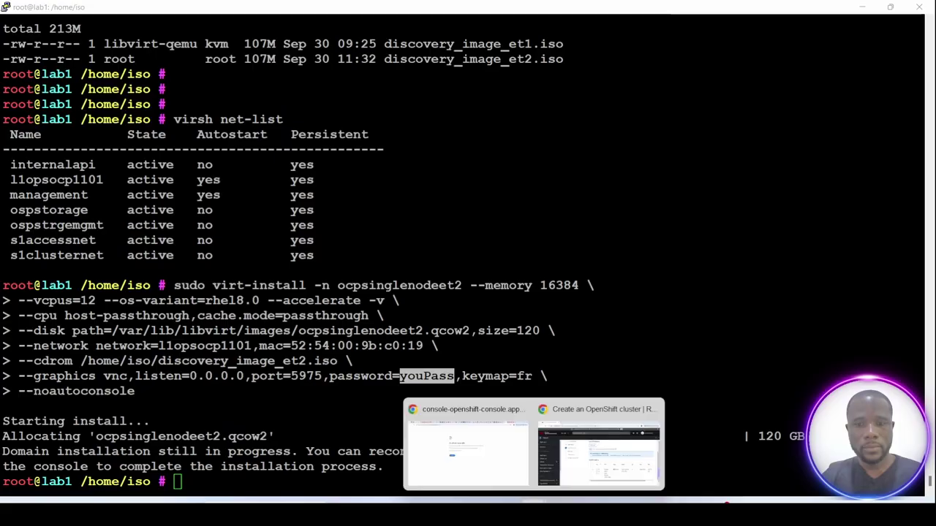
click(601, 446)
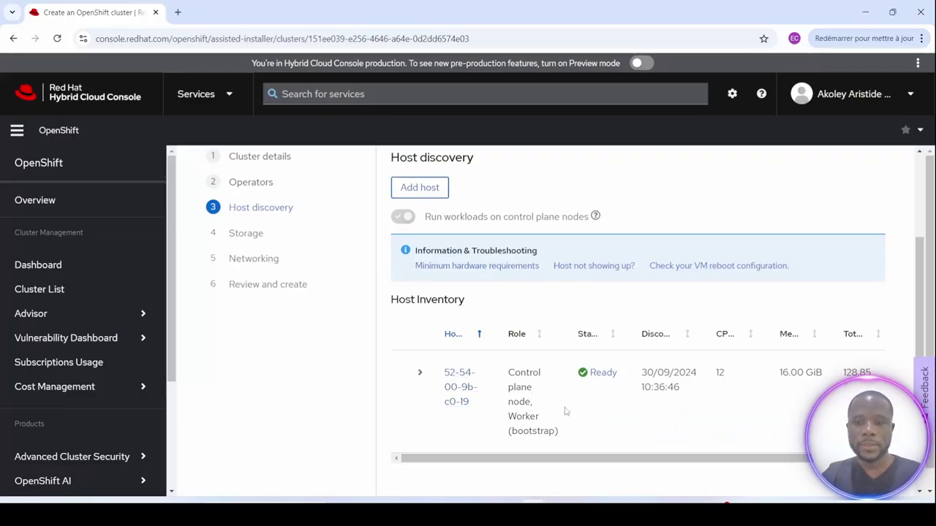
drag(525, 458, 505, 475)
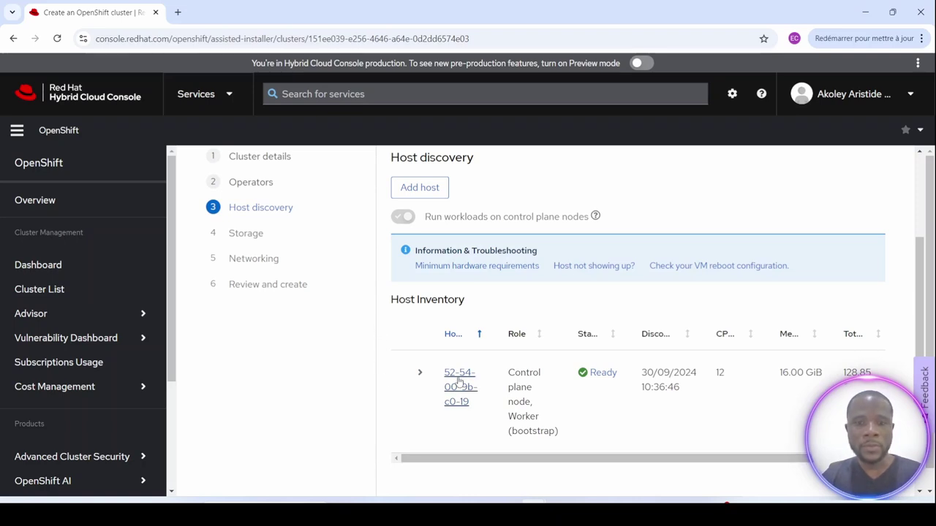
Change the hostname of host 52-54-00-9b-c0-19 to master01 from its actions menu.
drag(734, 458, 794, 458)
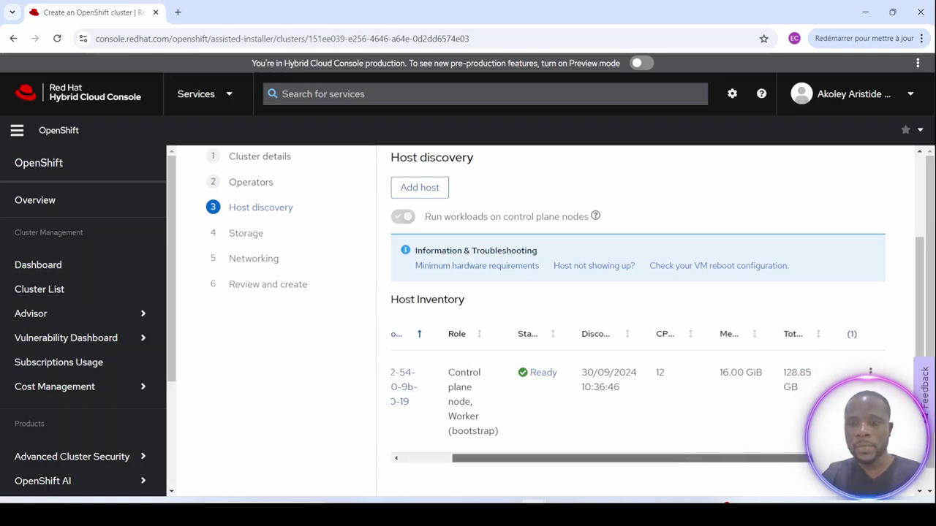
click(870, 372)
click(804, 401)
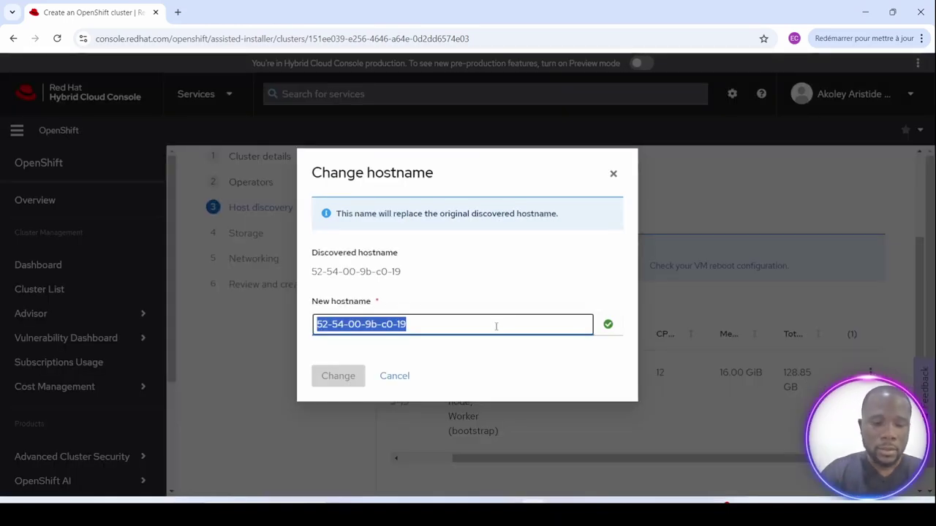
text(master)
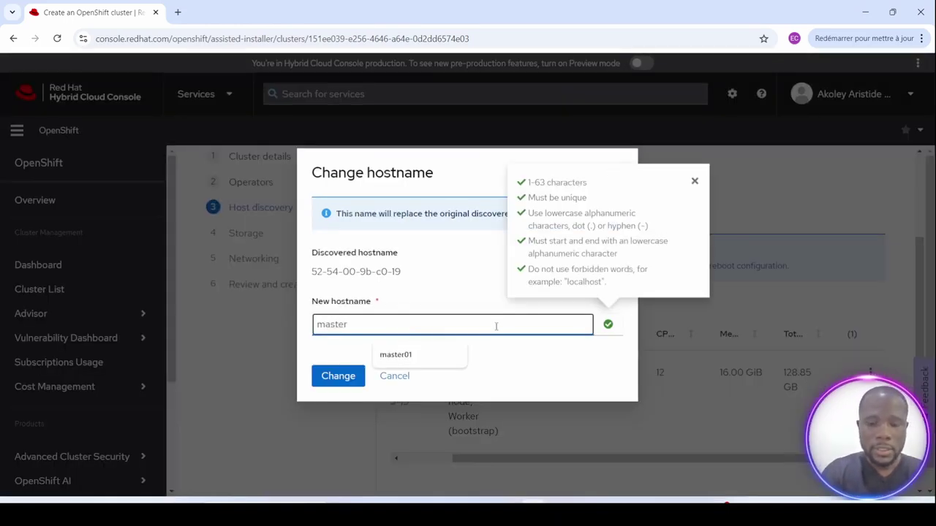
text(01)
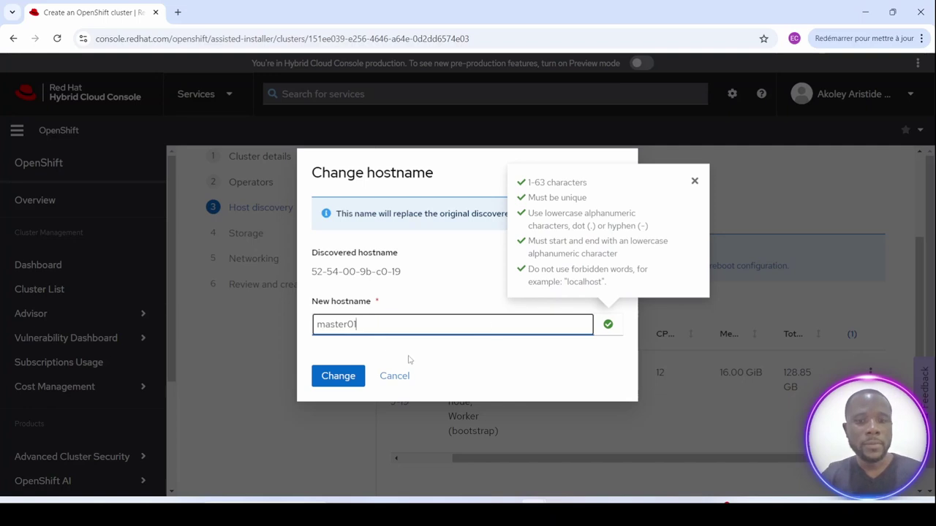
click(334, 377)
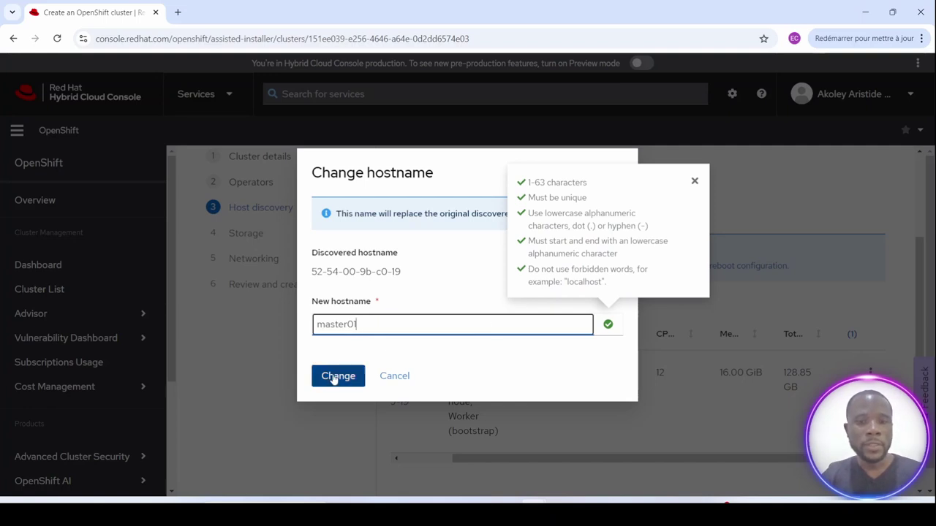
click(334, 377)
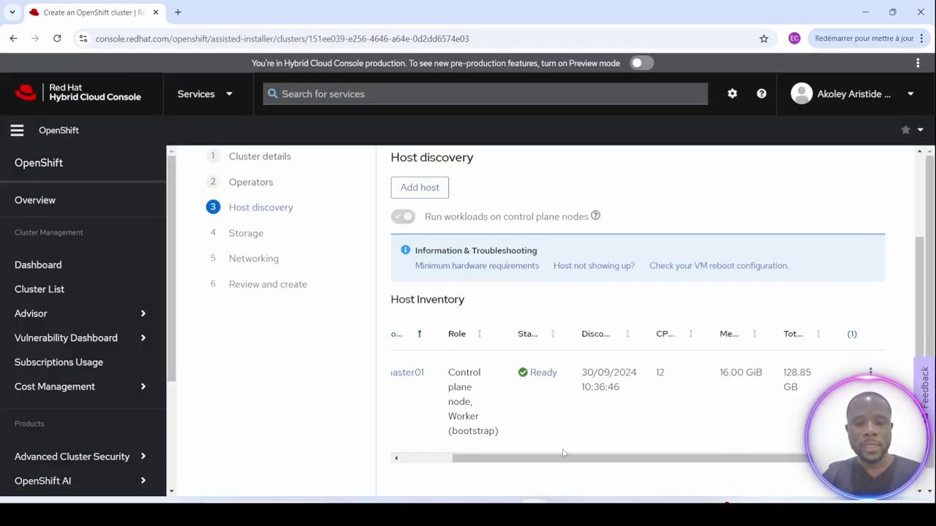
Advance from Host discovery to Storage, showing master01 Ready with 128.85 GB.
scroll(746, 389, down, 2)
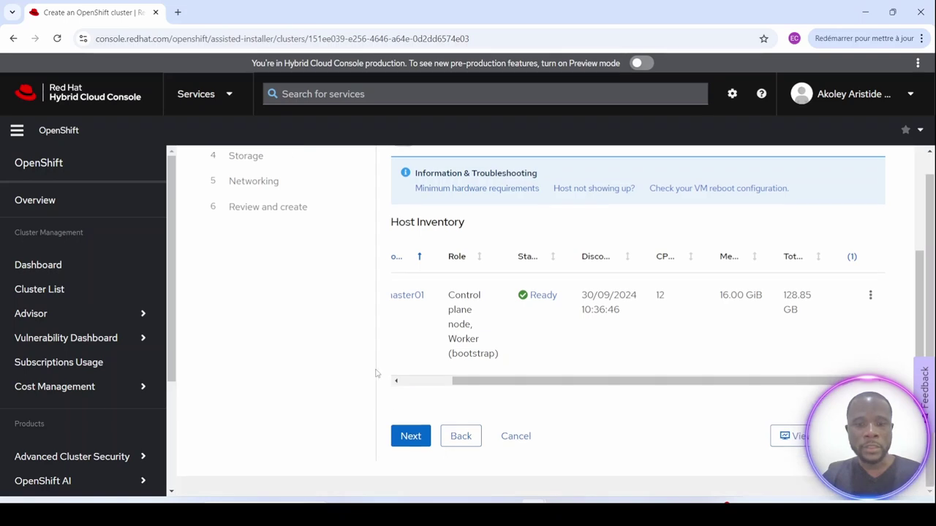
click(406, 437)
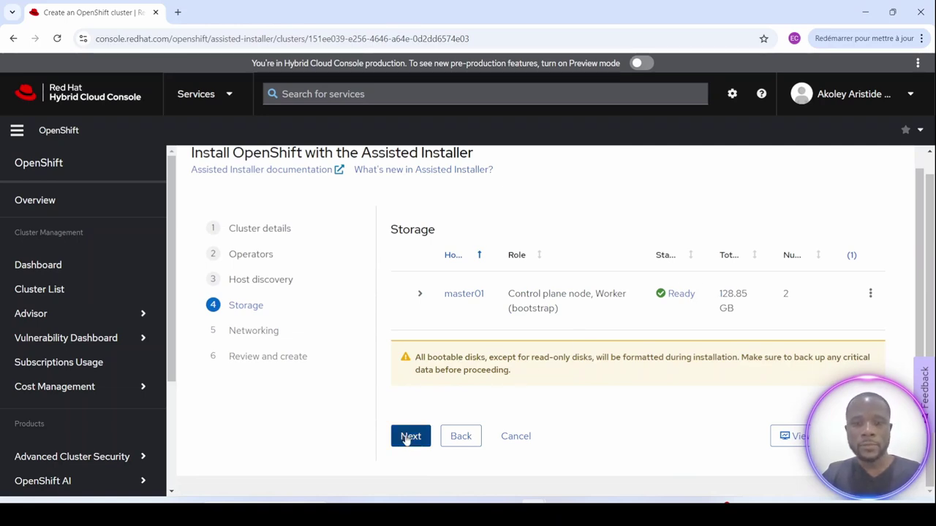
Pass Storage and review the Networking step's machine network 10.10.10.0/24 with master01 at 10.10.10.204.
click(408, 439)
scroll(441, 389, down, 3)
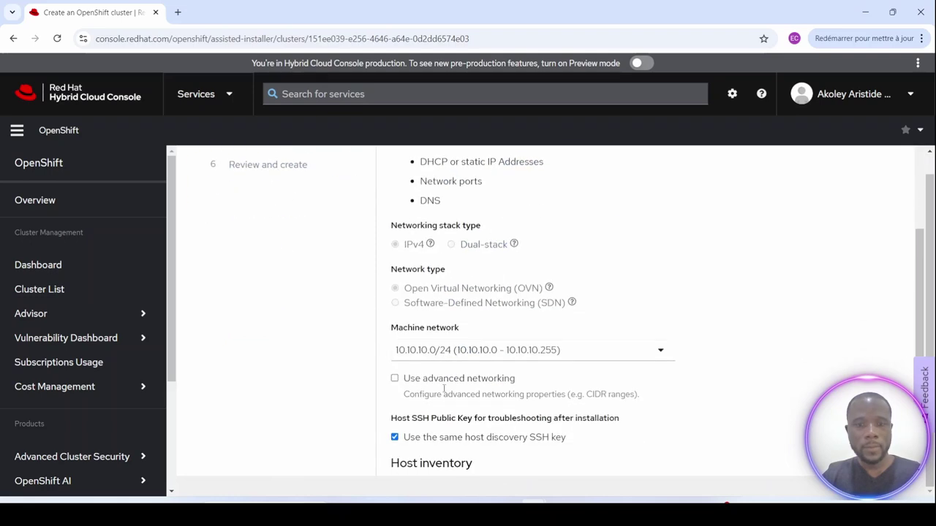
scroll(552, 258, up, 2)
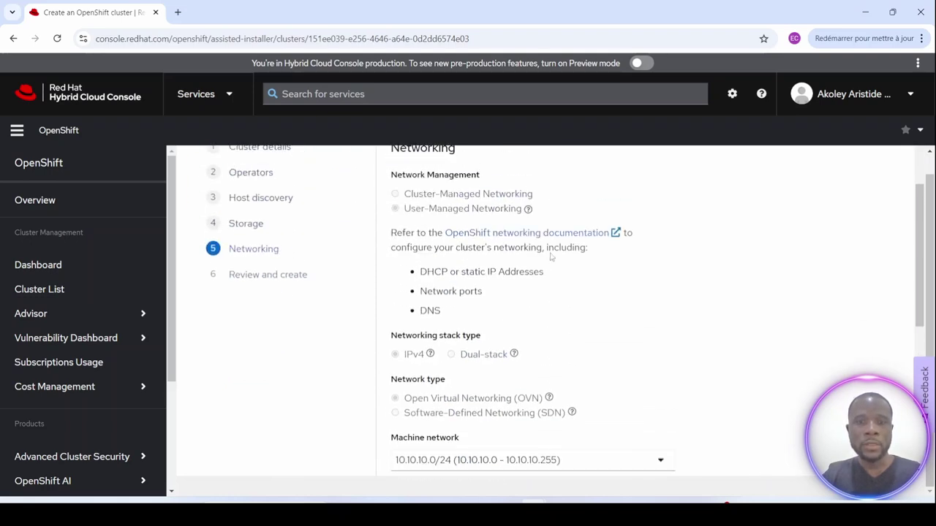
scroll(465, 318, down, 2)
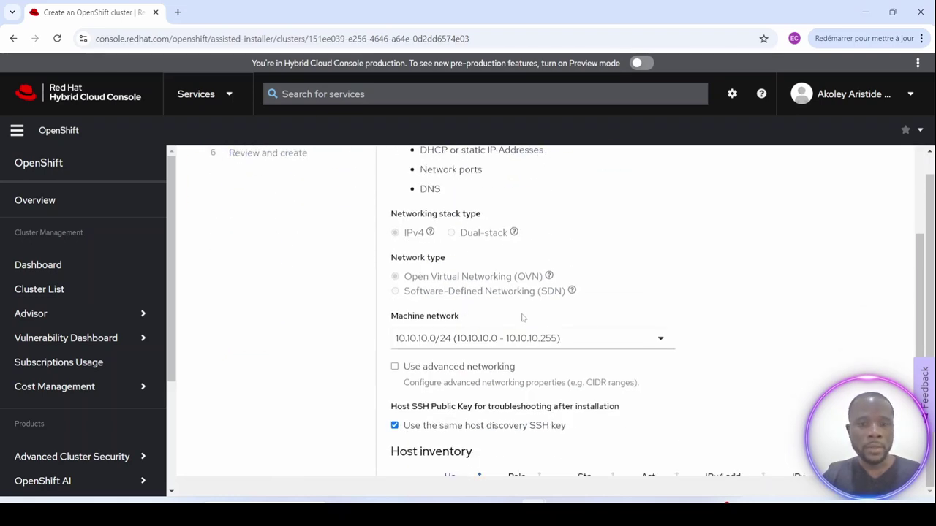
scroll(523, 335, down, 1)
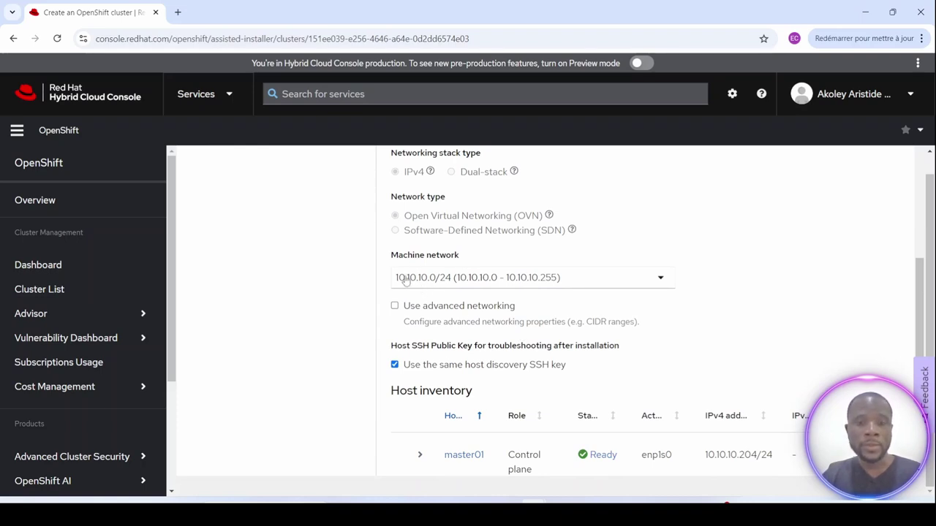
scroll(567, 307, down, 2)
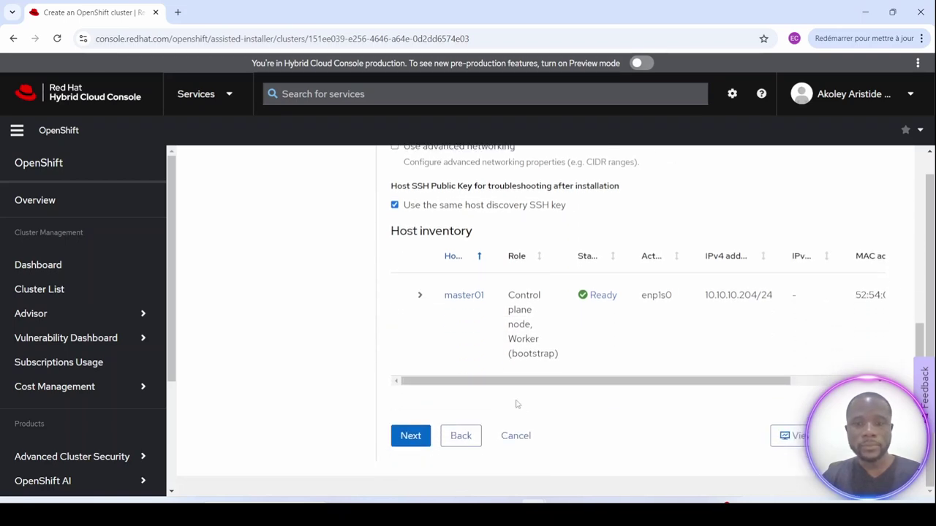
Review the et2 cluster details, host inventory and networking summary, then launch installation.
click(410, 438)
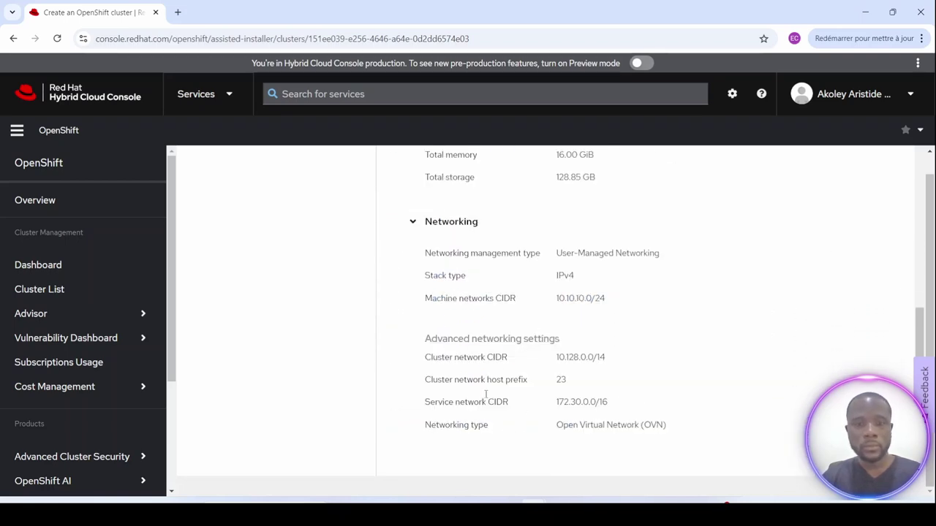
scroll(488, 391, down, 2)
scroll(493, 387, up, 1)
scroll(495, 384, up, 4)
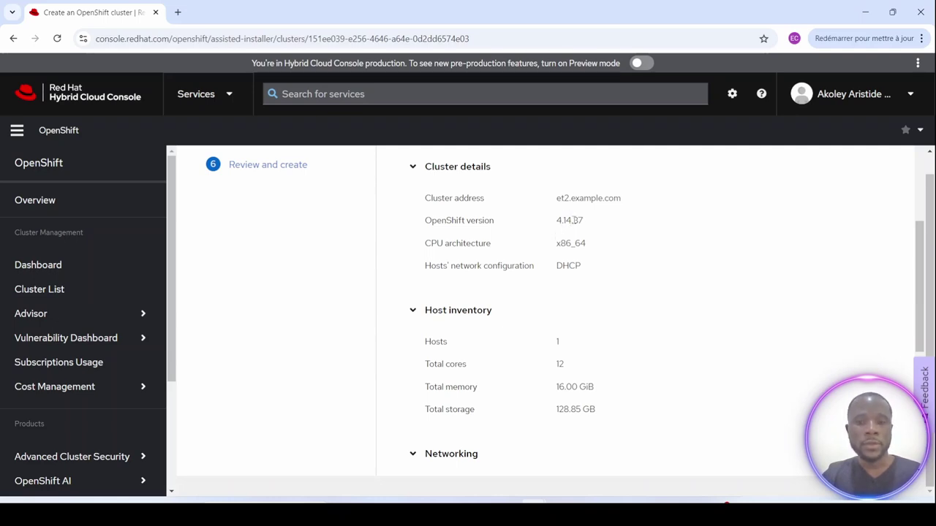
scroll(557, 249, down, 5)
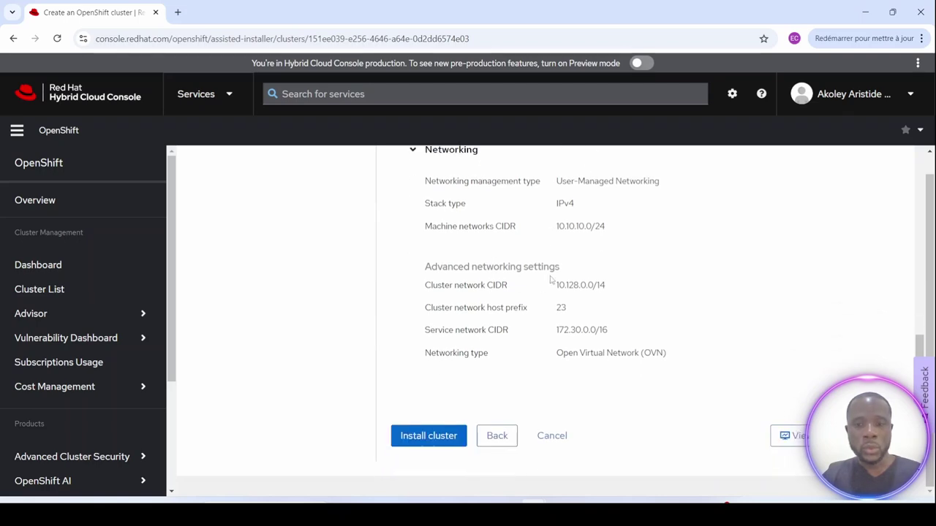
click(425, 444)
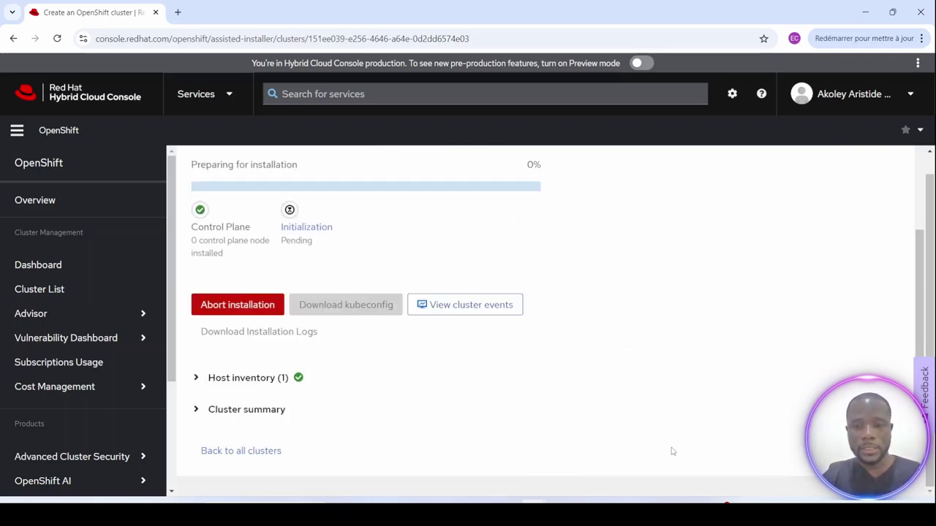
mouse_move(677, 486)
click(661, 468)
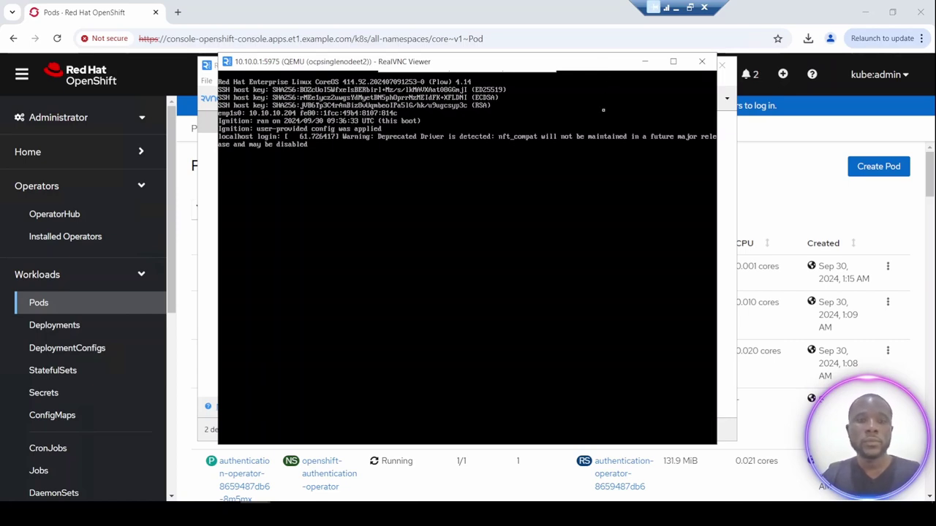
key(alt+Tab)
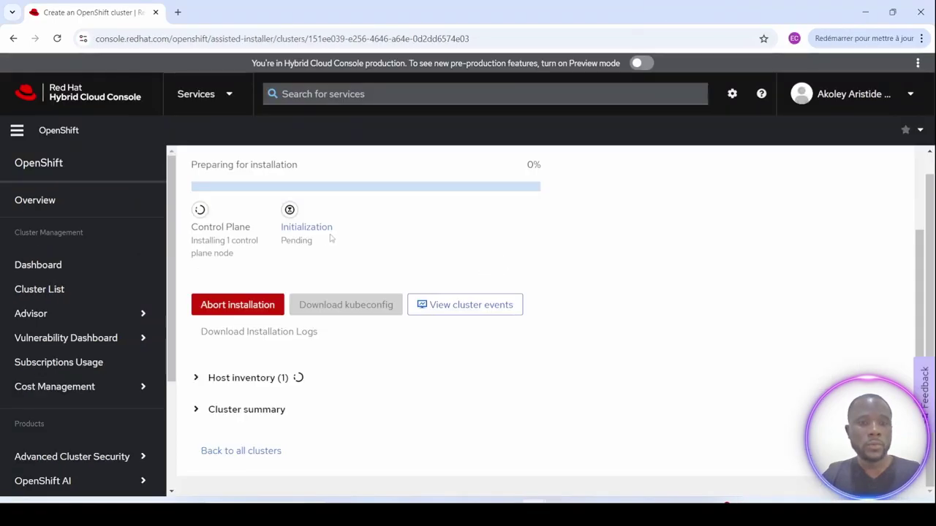
scroll(337, 234, up, 2)
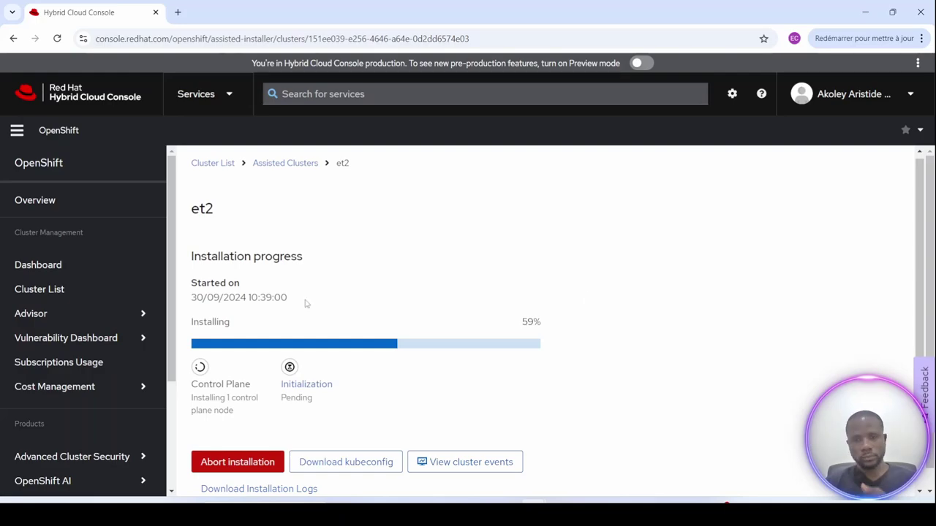
scroll(645, 356, down, 3)
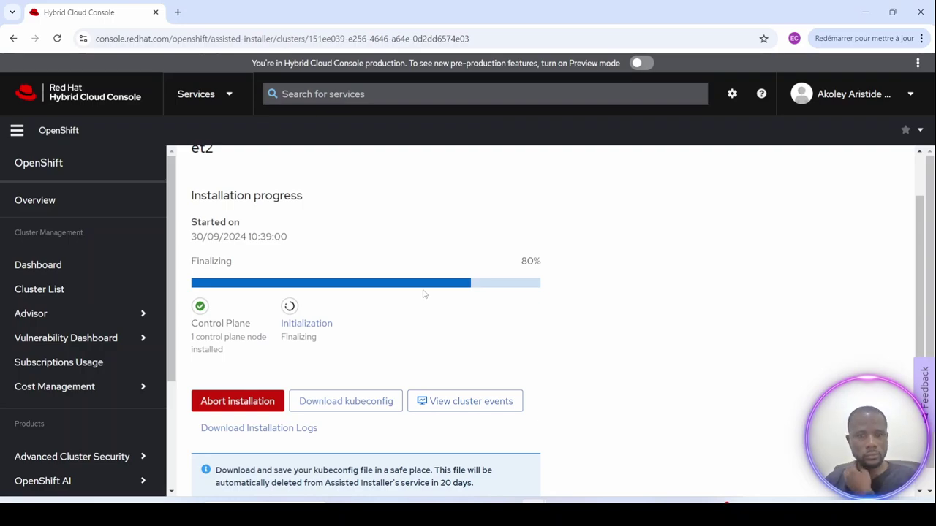
scroll(219, 211, down, 1)
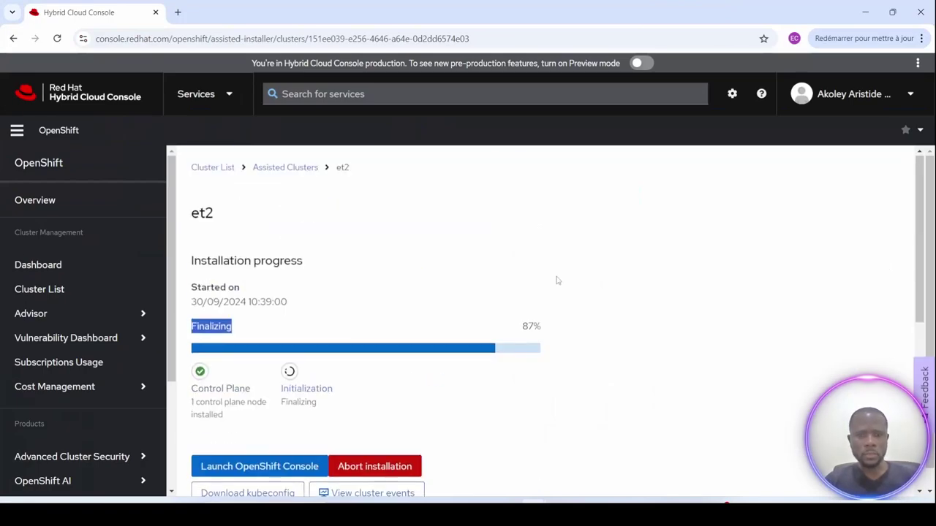
Scroll the completed et2 cluster page to its Web Console URL and kubeadmin credentials.
click(403, 317)
scroll(558, 356, down, 5)
scroll(558, 356, up, 4)
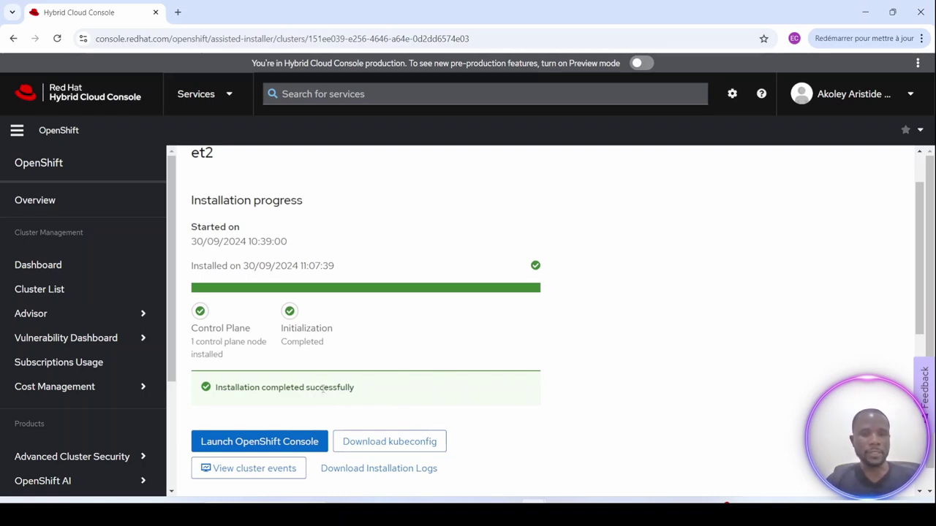
scroll(431, 367, down, 2)
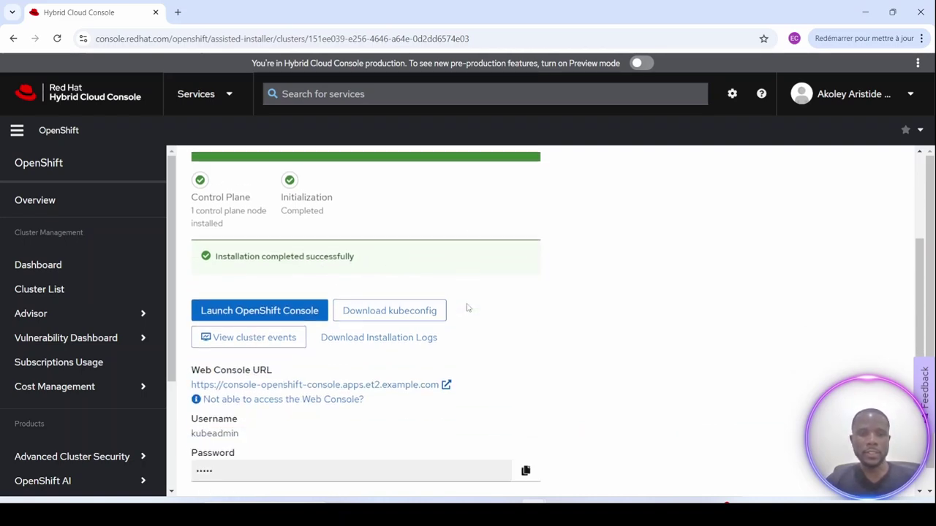
scroll(467, 315, down, 2)
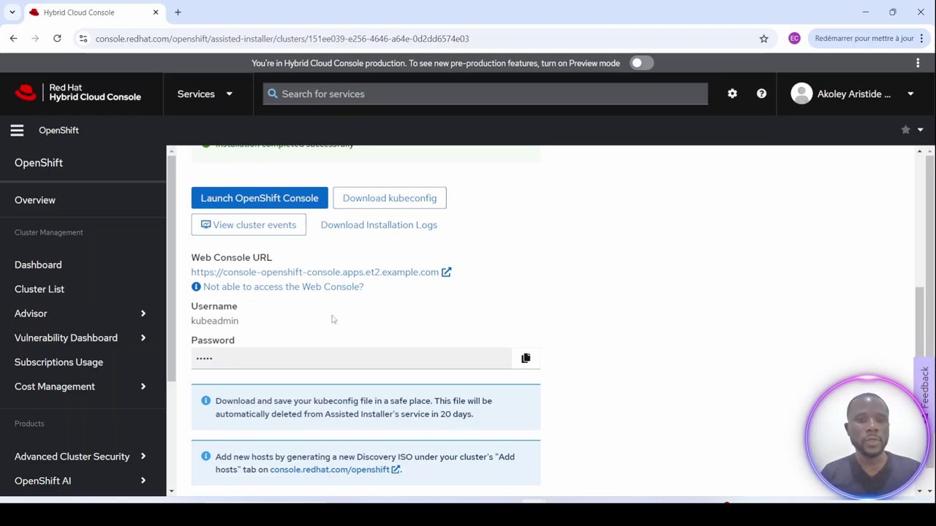
Open the et2 web console URL in a new tab, where it fails to resolve.
right_click(268, 276)
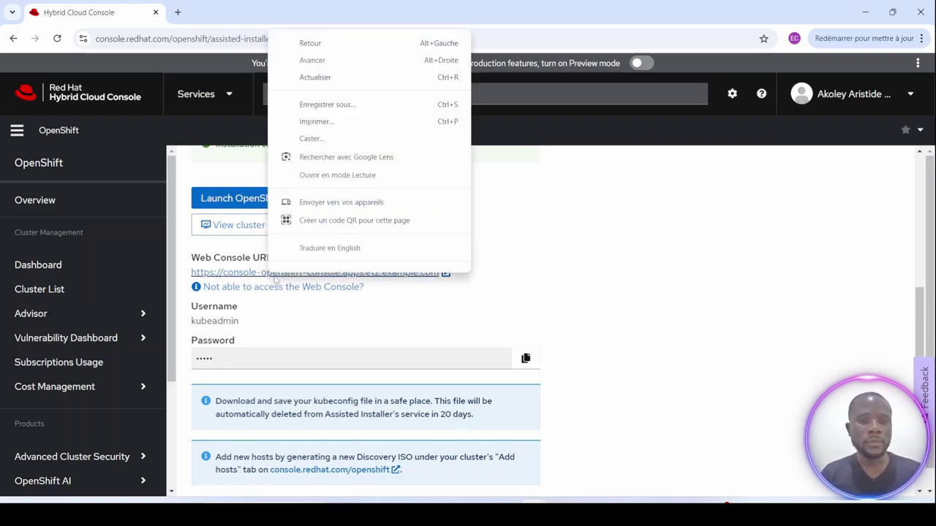
click(591, 305)
click(445, 272)
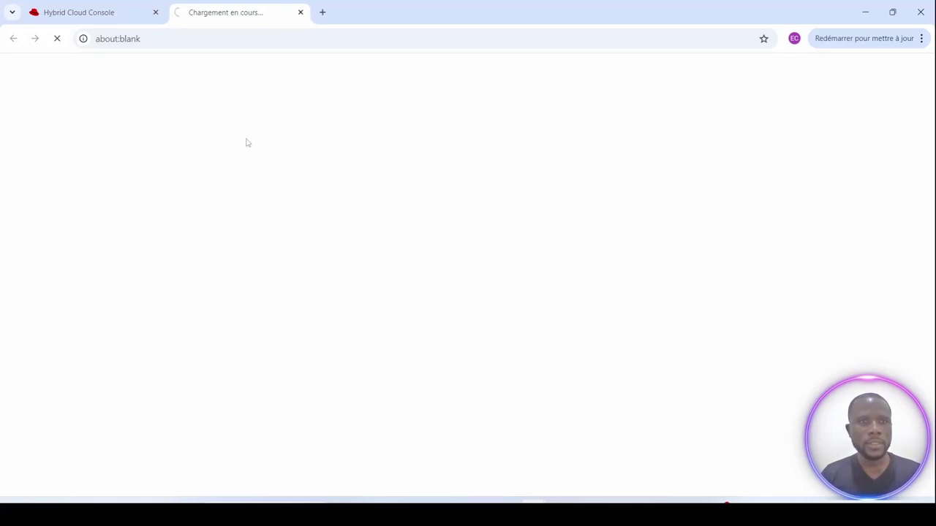
Select and copy the failed page's console address from the address bar.
click(270, 38)
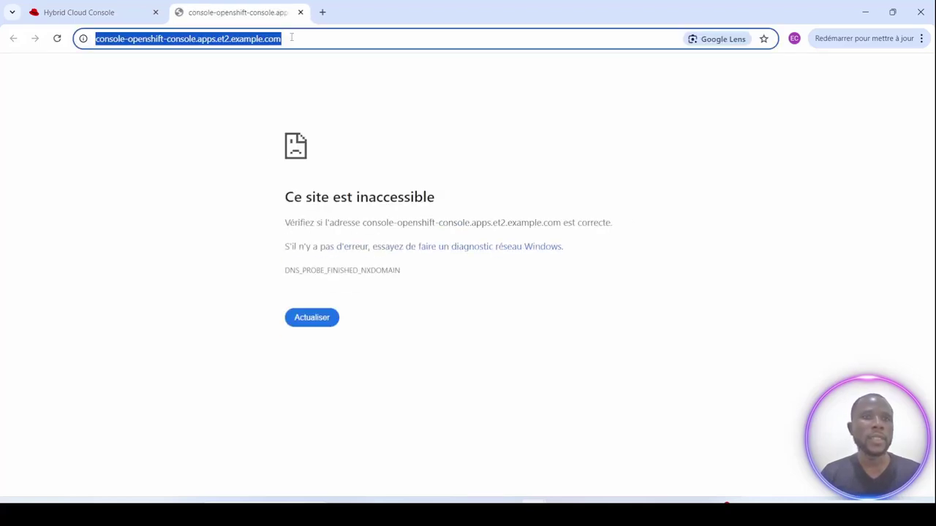
click(271, 38)
key(ctrl+a)
key(ctrl+c)
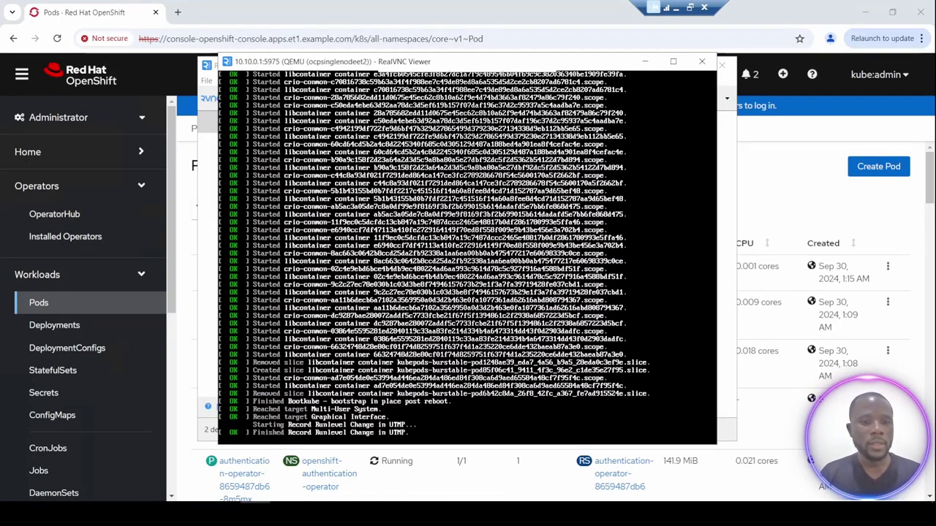
Check the hosts file's et2 console entries mapped to 10.10.10.204, then start a new Chrome tab.
key(alt+Tab)
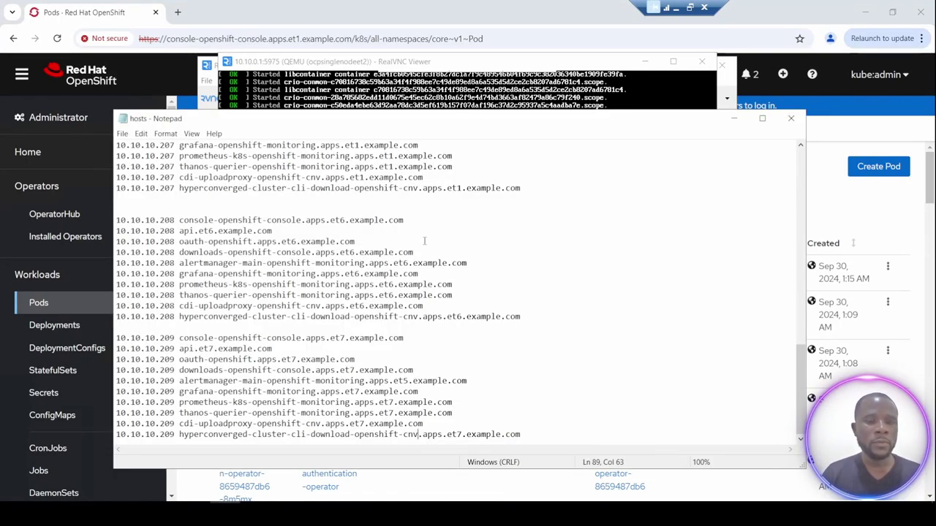
drag(801, 368, 810, 271)
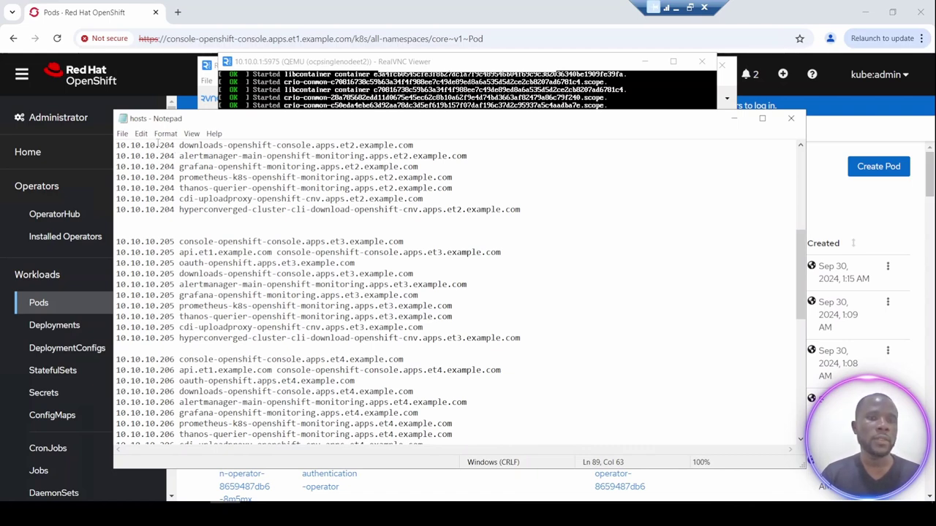
click(177, 12)
Load the pasted et2 console address, proceeding past both console and OAuth certificate warnings.
key(ctrl+v)
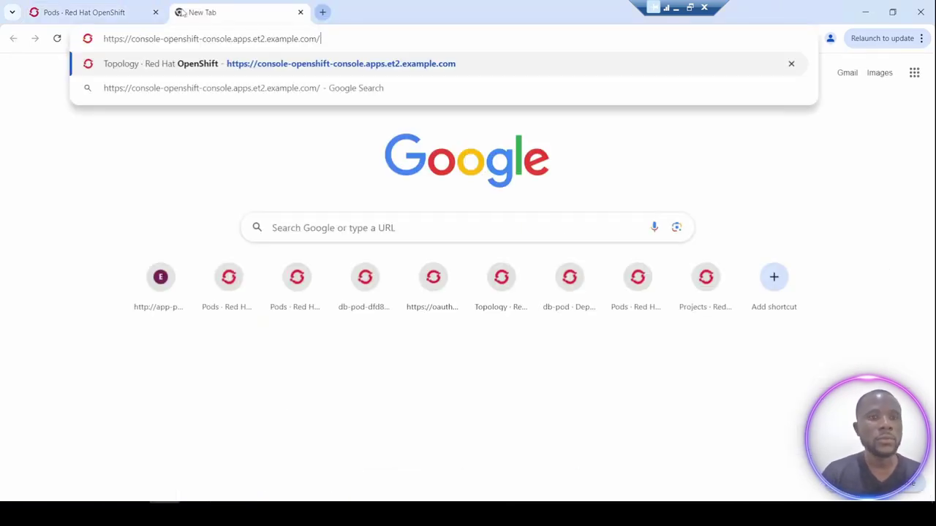
key(Return)
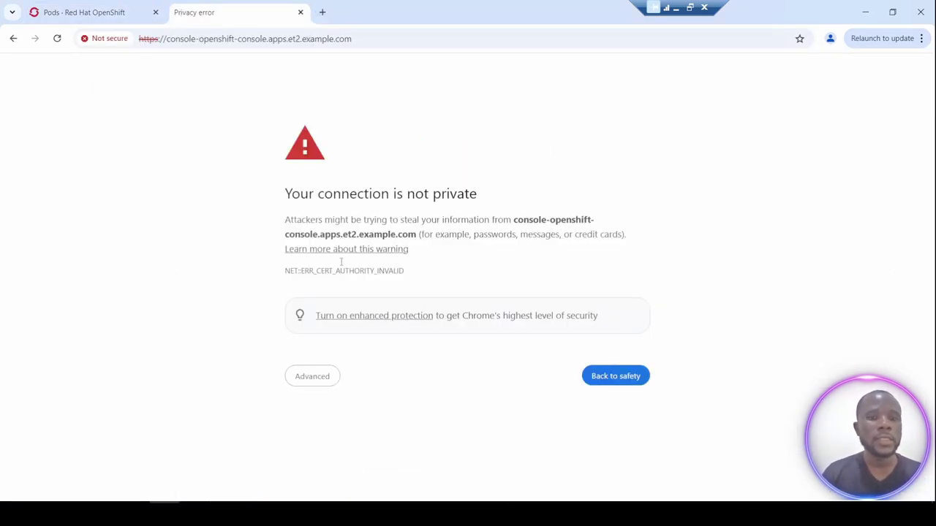
click(336, 376)
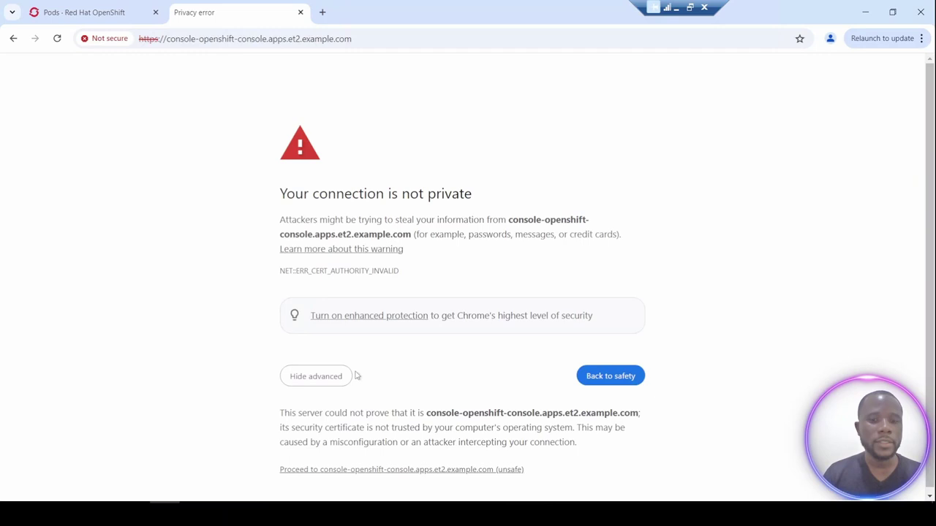
click(352, 466)
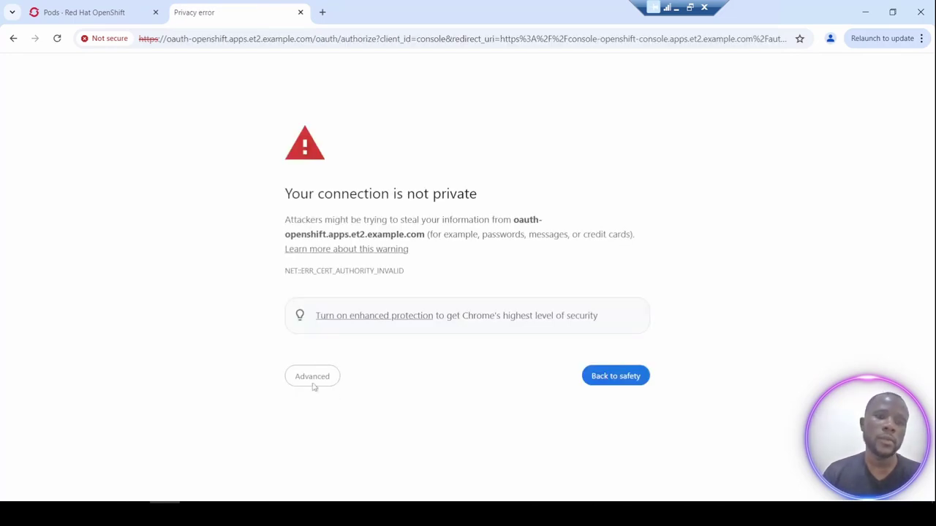
click(313, 384)
click(316, 471)
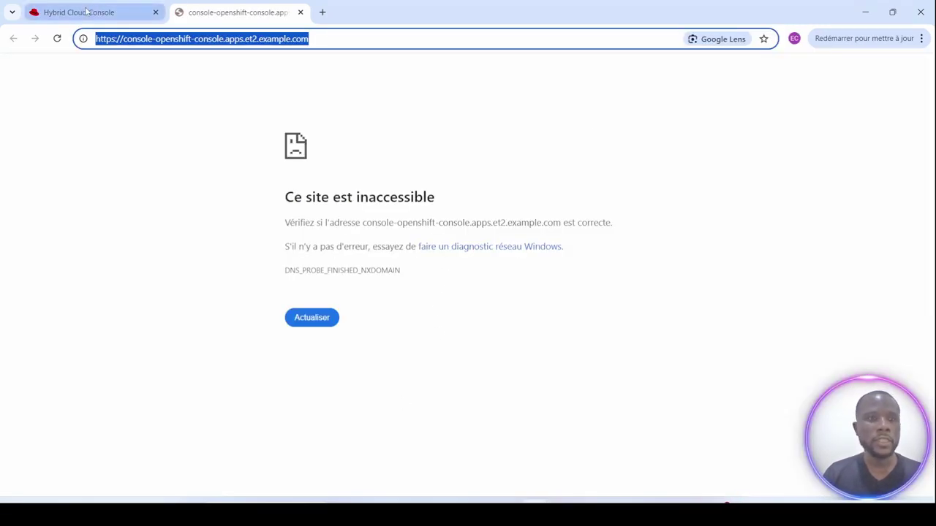
Copy the kubeadmin password from the Hybrid Cloud Console cluster page and return to the login.
click(89, 13)
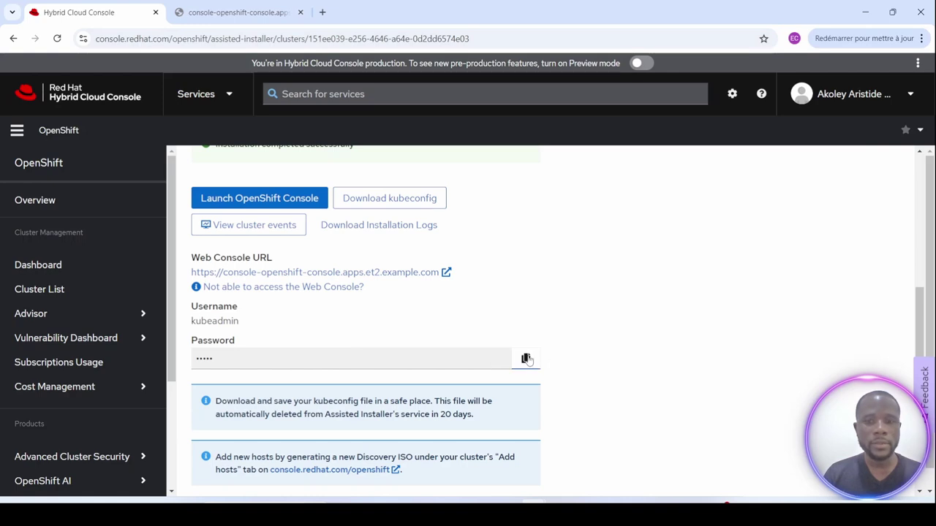
click(525, 358)
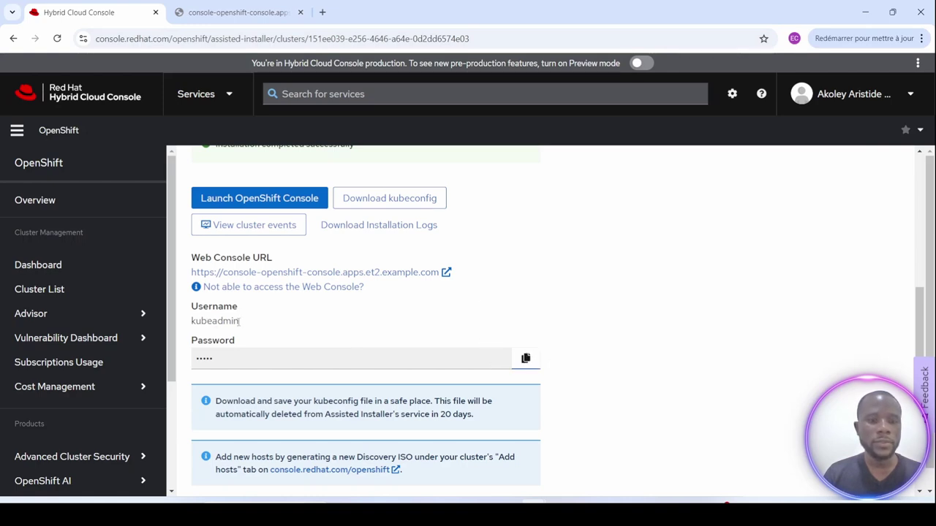
key(alt+Tab)
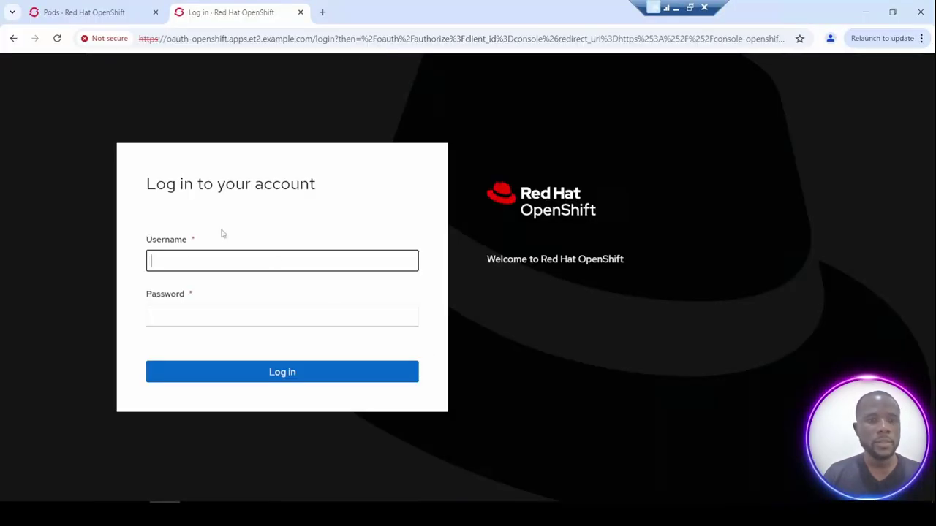
Log in to the et2 OpenShift console as kubeadmin with the pasted password.
click(179, 256)
click(238, 335)
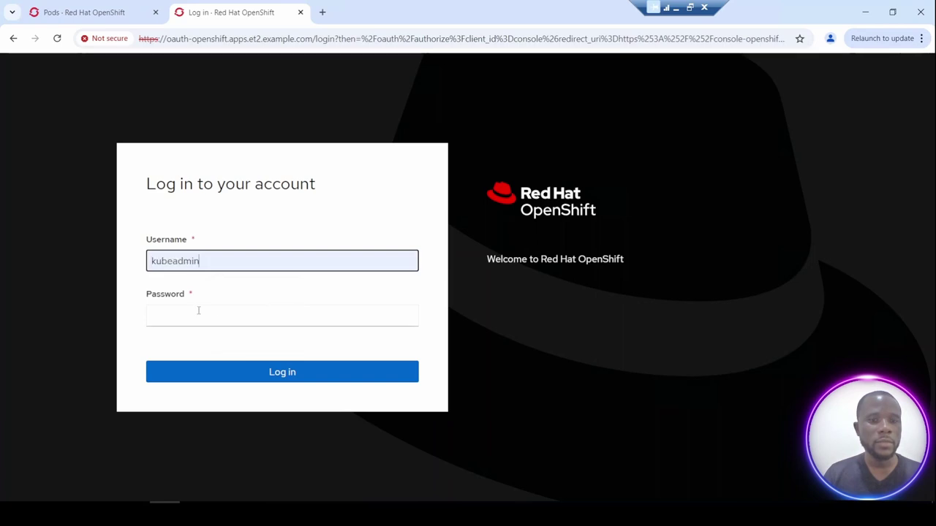
click(178, 314)
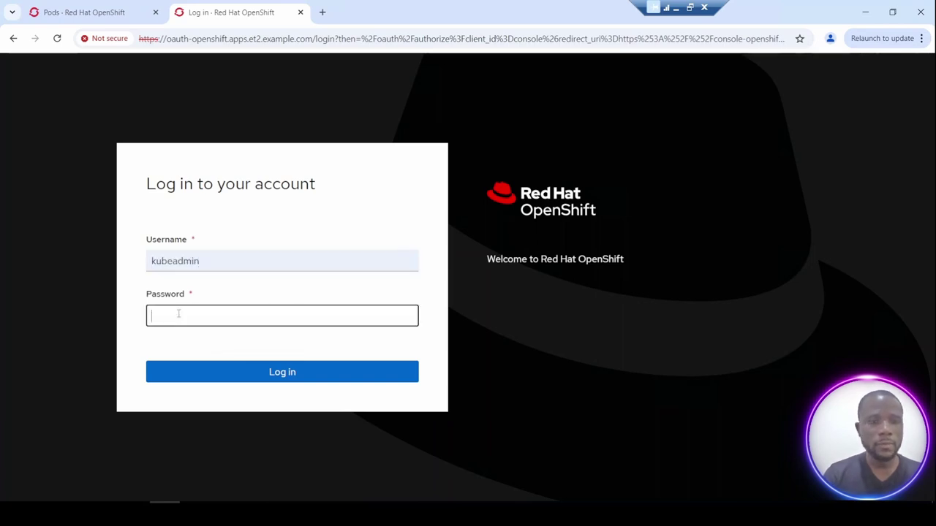
key(ctrl+v)
click(248, 380)
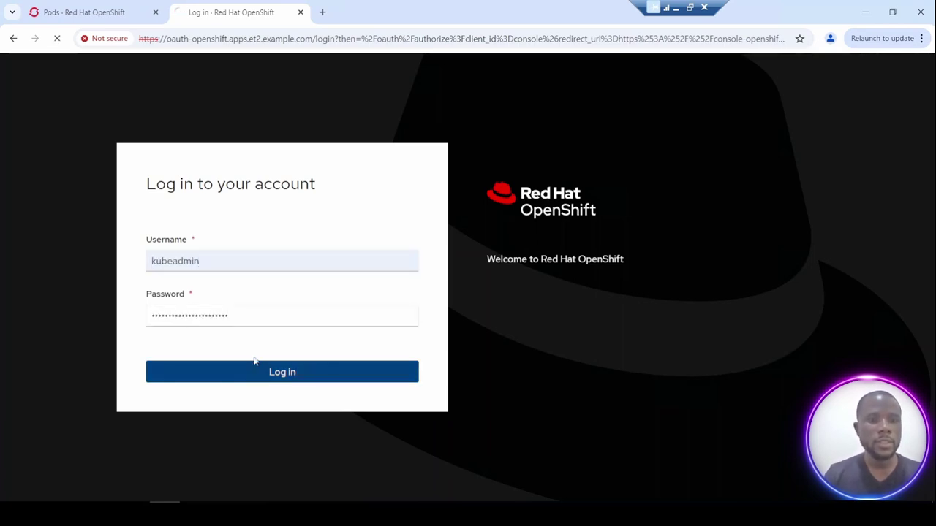